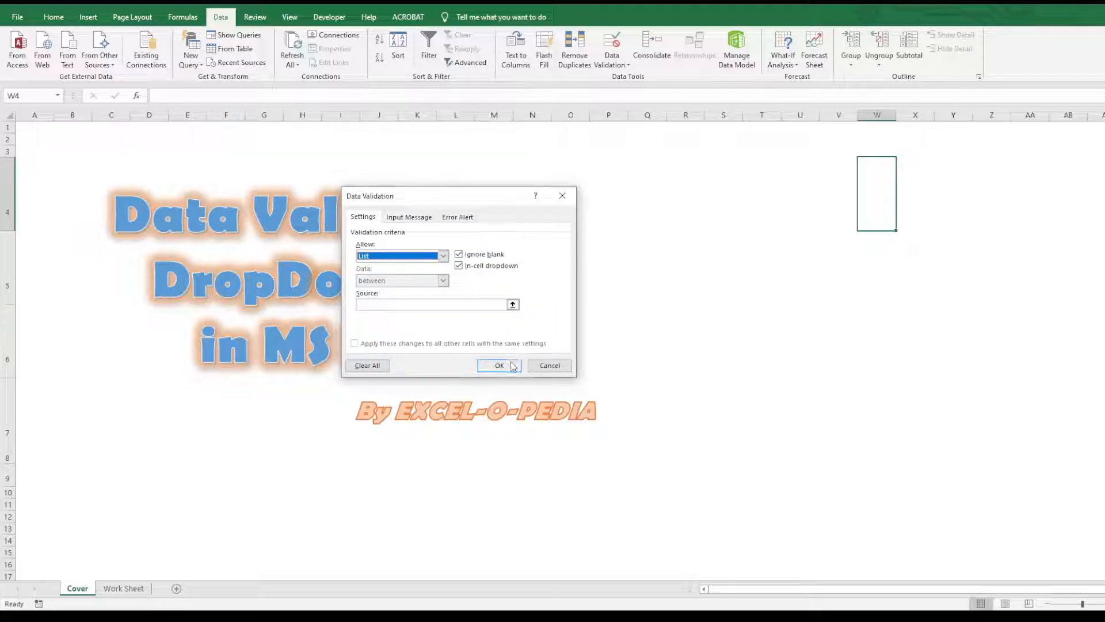
Cancel the Data Validation dialog and switch to the Work Sheet sheet, looking over the entry cells and the source lists in J3:M9.
click(548, 365)
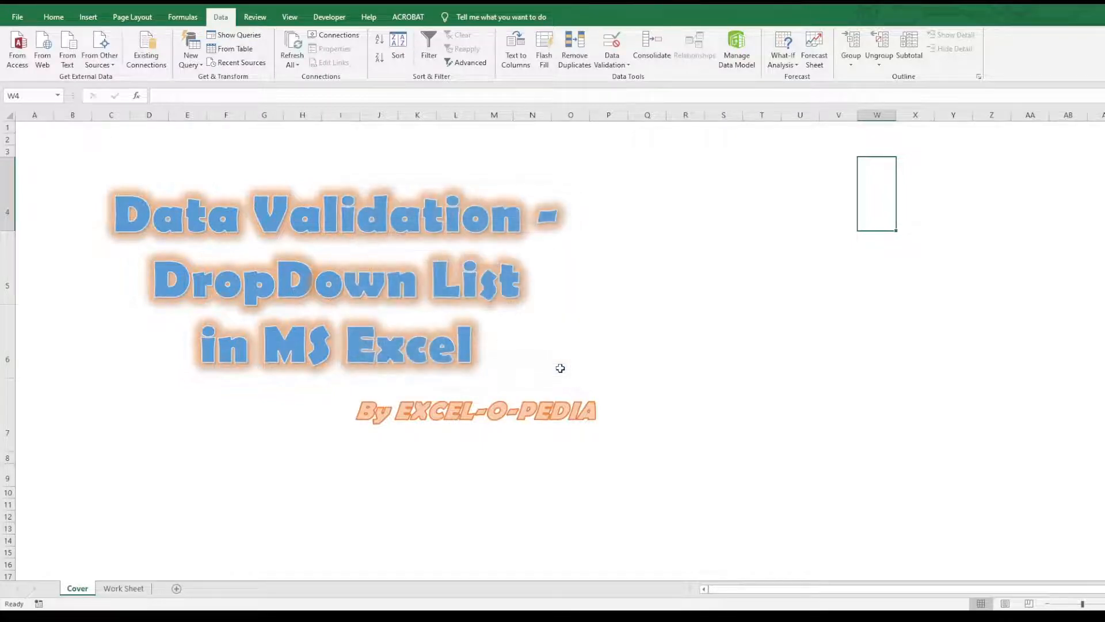
click(133, 588)
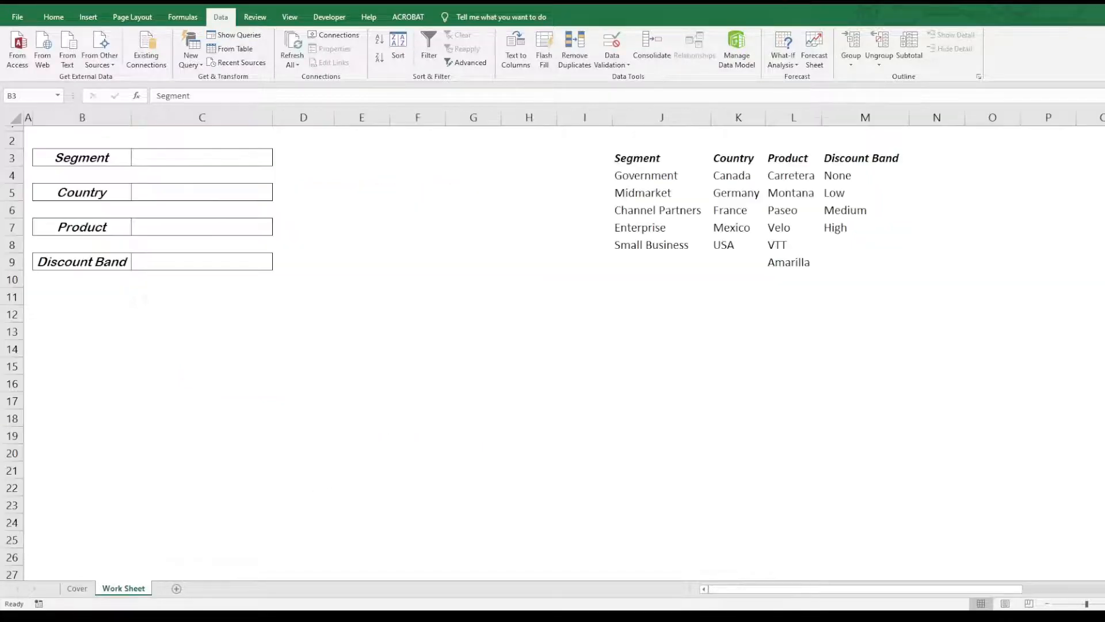
click(80, 155)
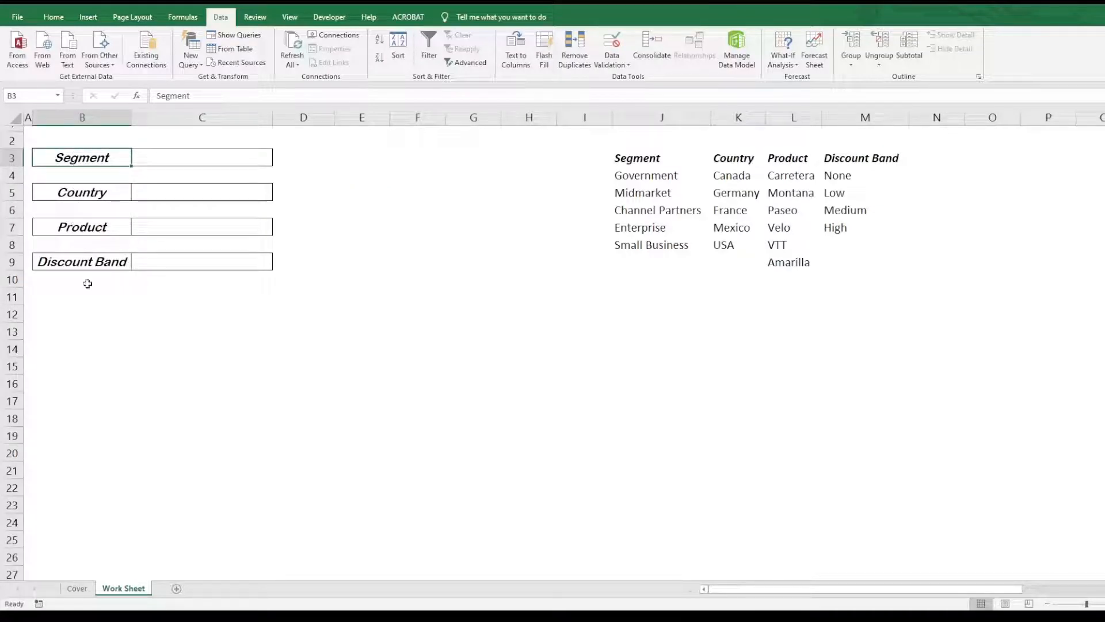
drag(156, 161, 188, 261)
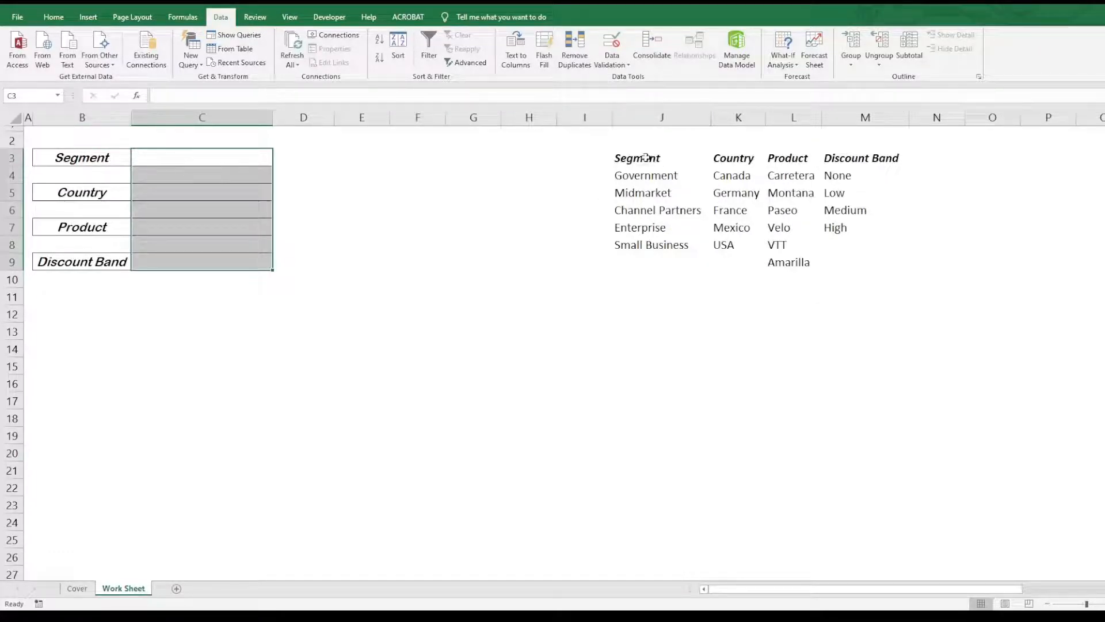
drag(646, 158, 852, 265)
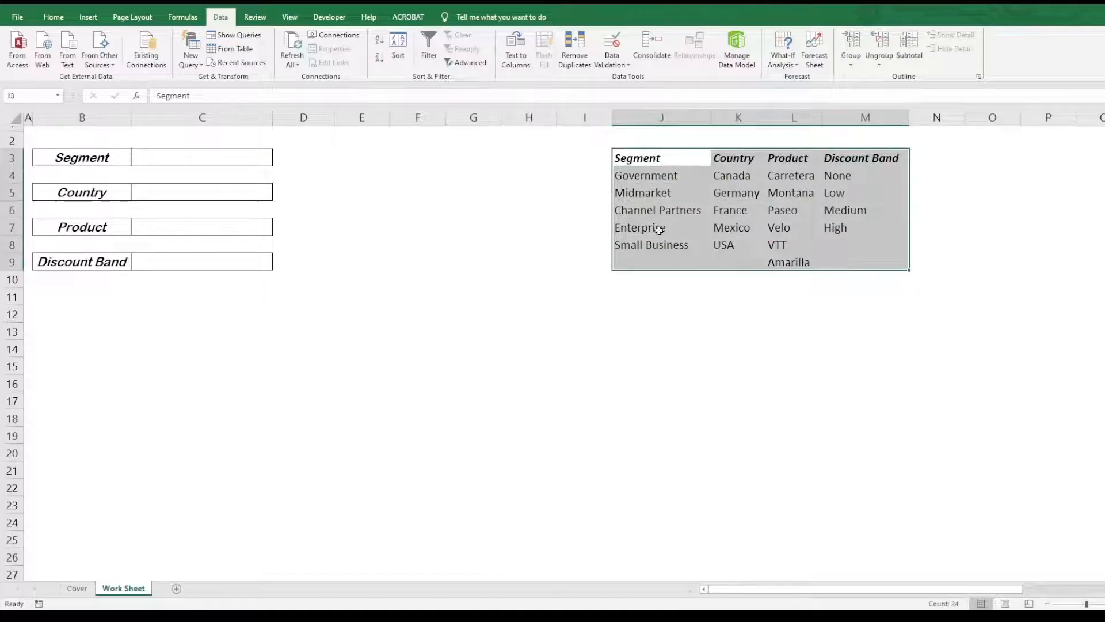
Add a List data validation to the Segment entry cell C3, using the segment names in J4:J8 as the source.
click(194, 161)
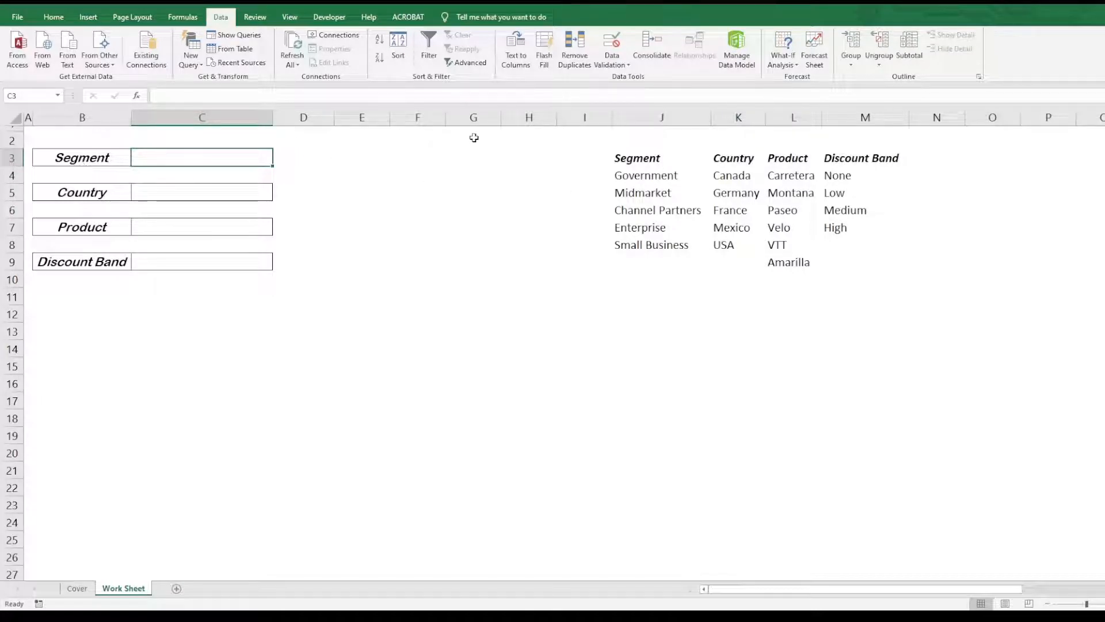
click(617, 55)
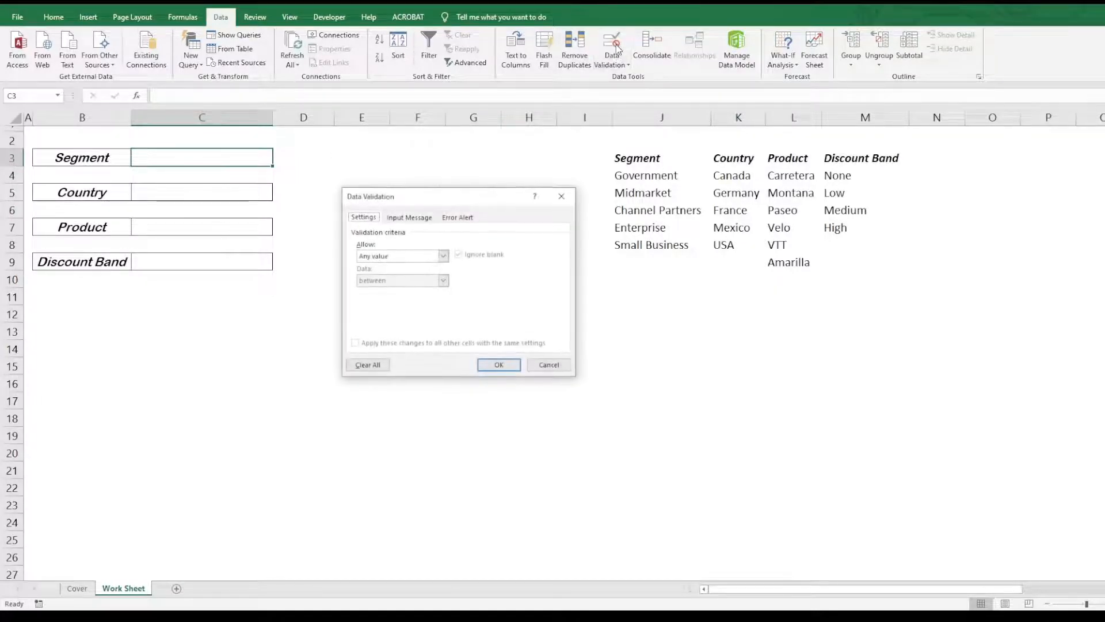
click(443, 256)
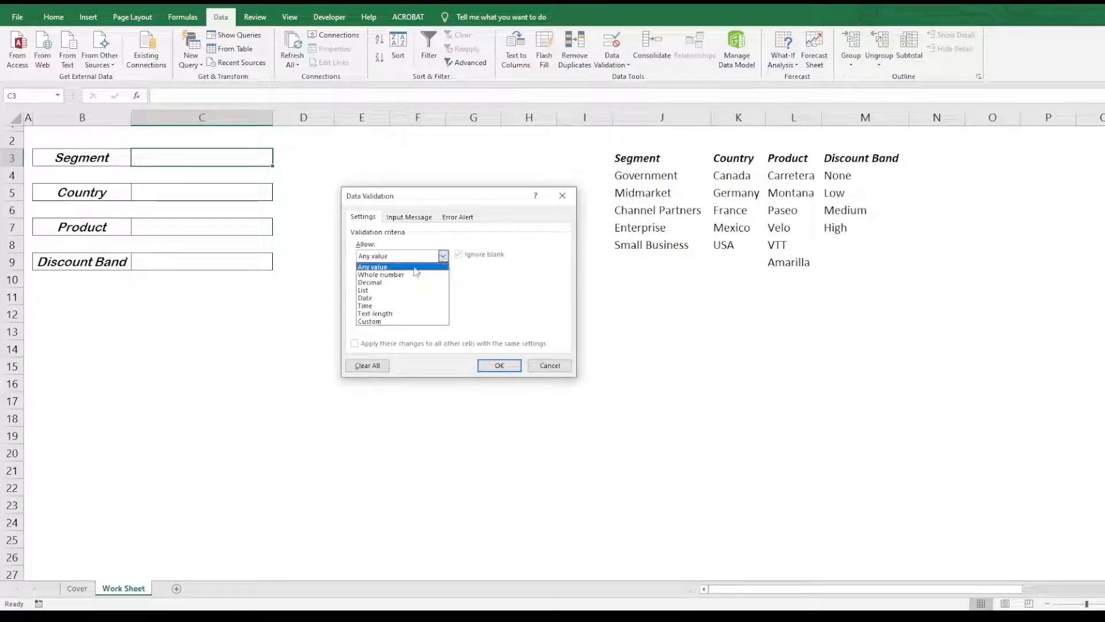
click(381, 290)
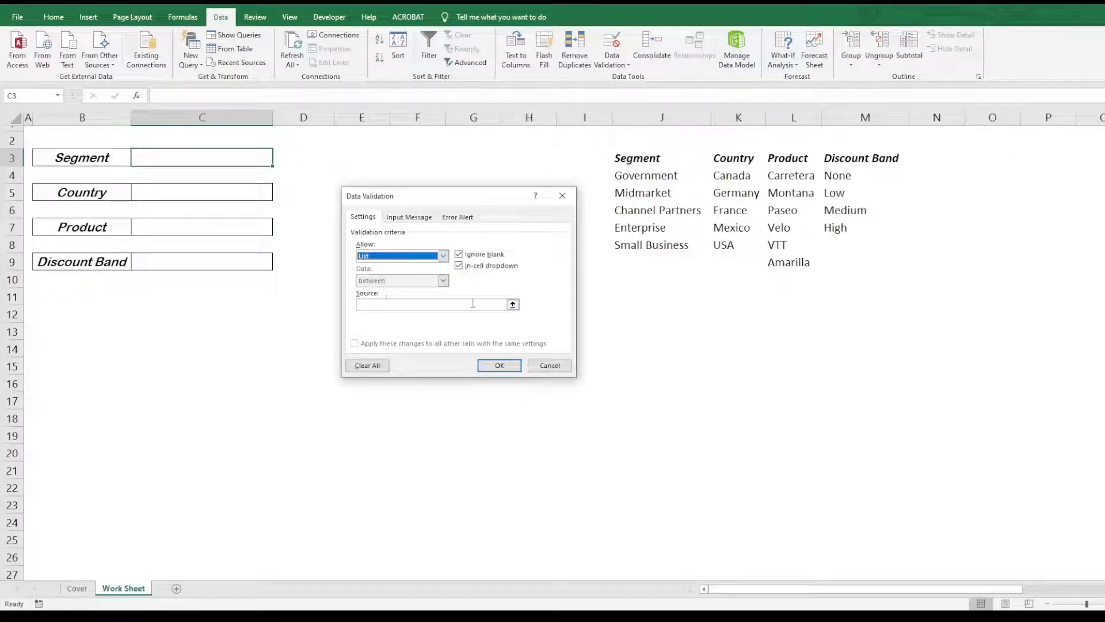
click(512, 305)
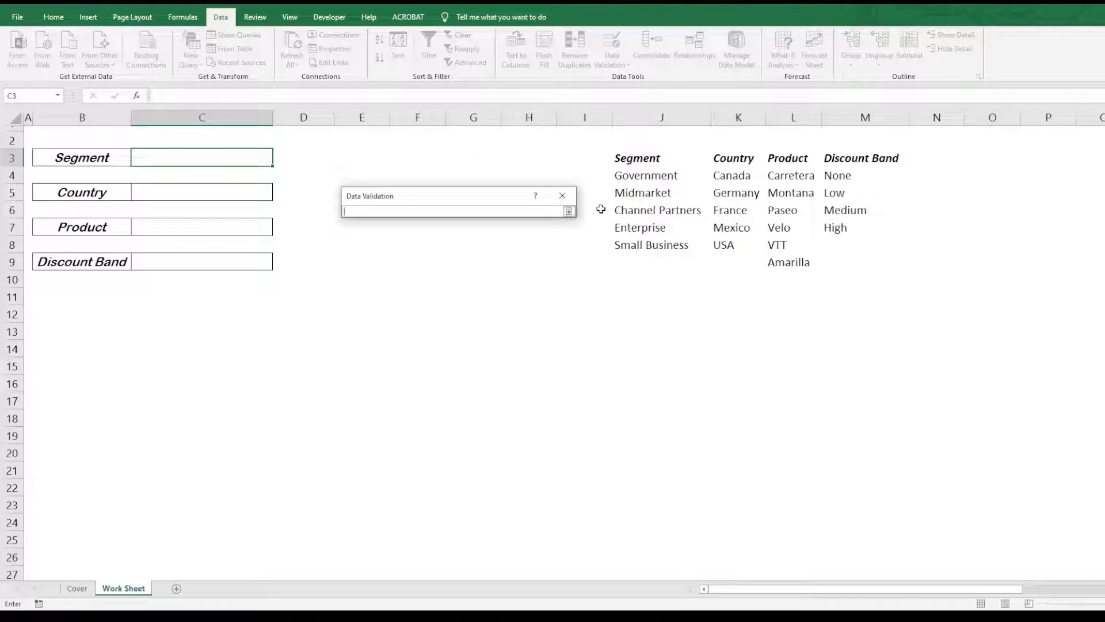
click(633, 180)
drag(633, 180, 650, 247)
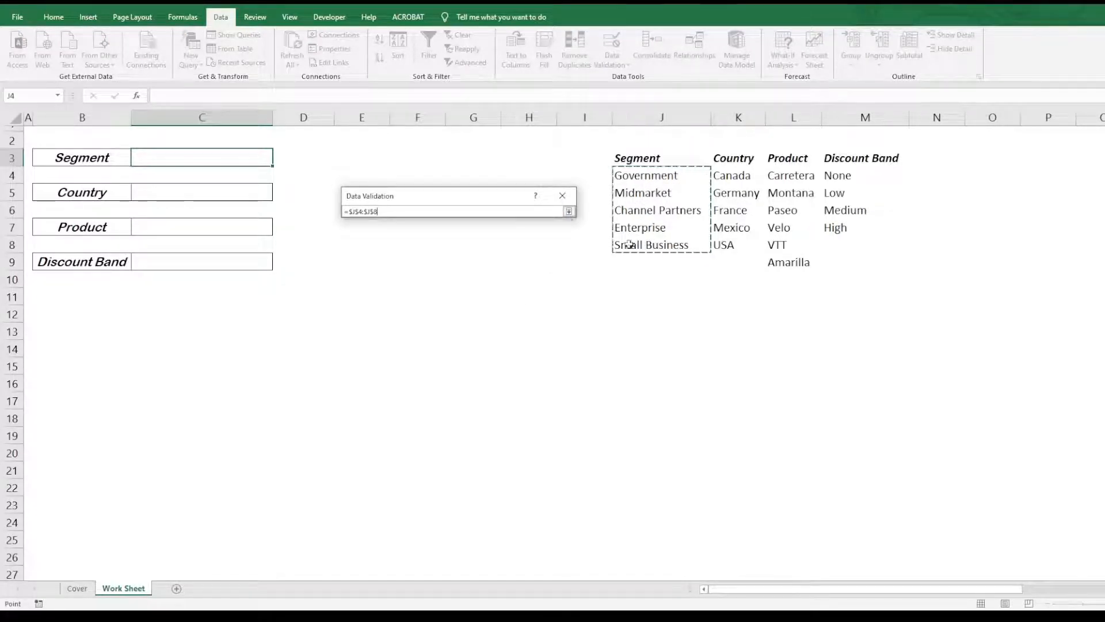
click(569, 211)
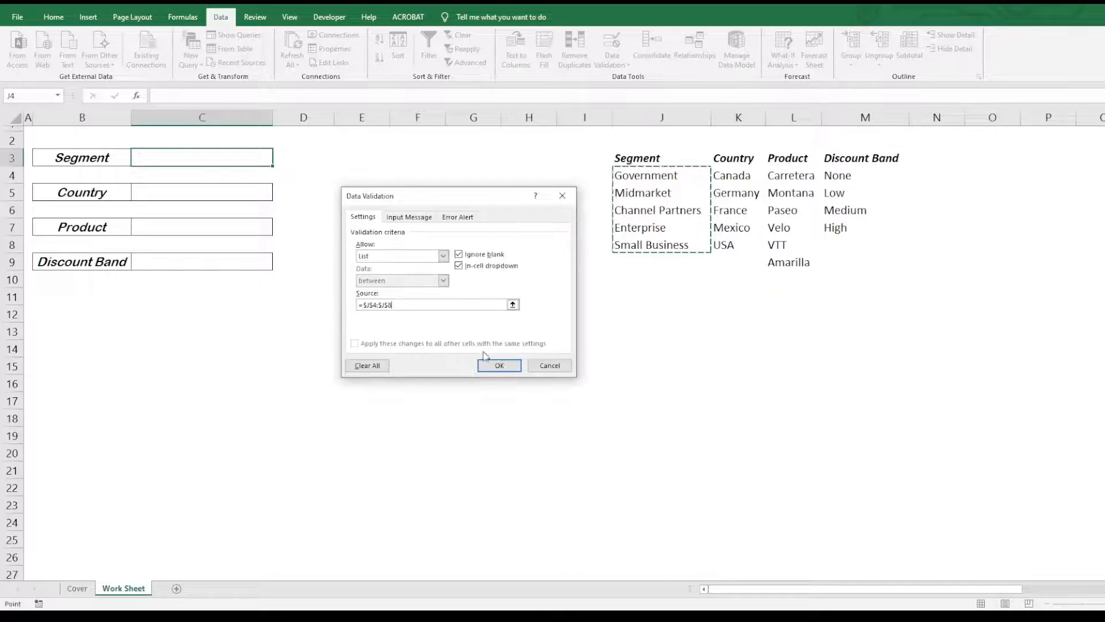
click(488, 366)
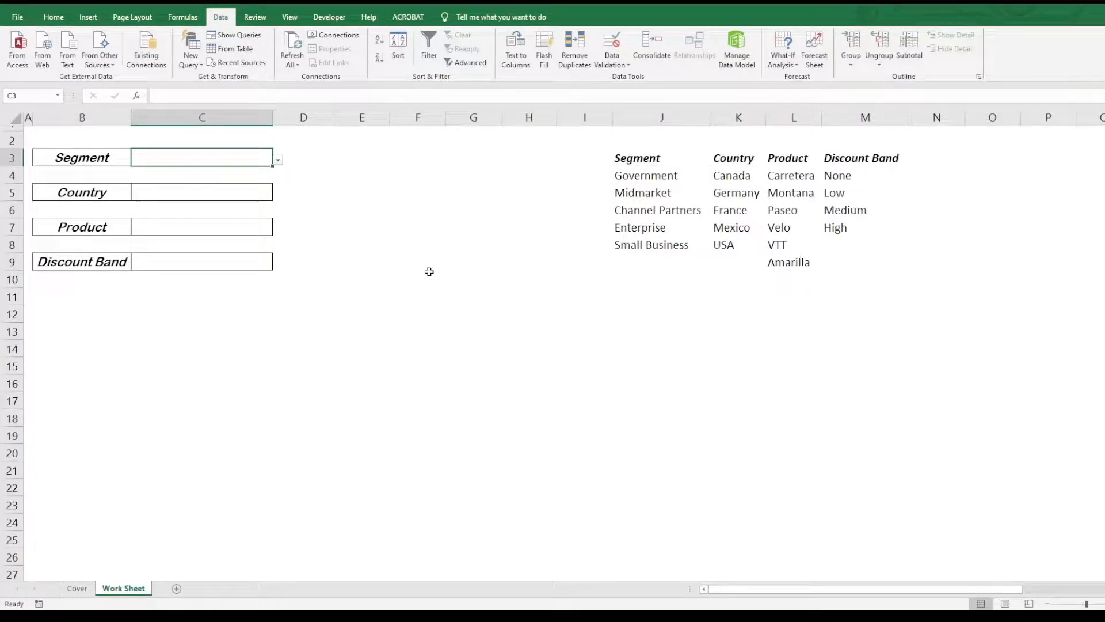
Try out the Segment dropdown in C3 by choosing Government and then Midmarket.
click(278, 161)
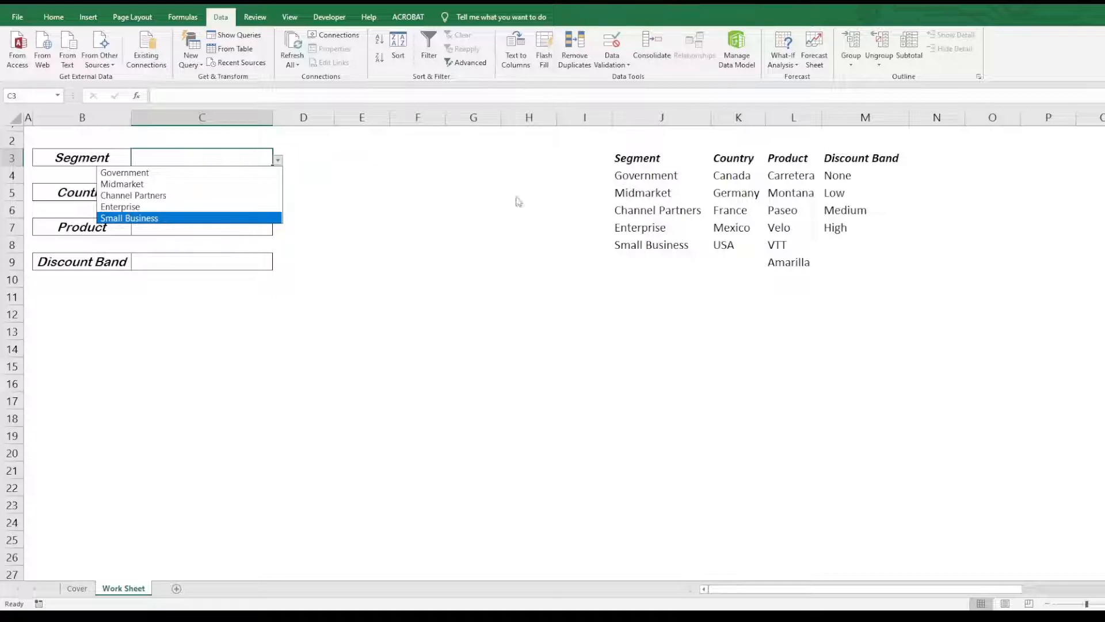
click(127, 172)
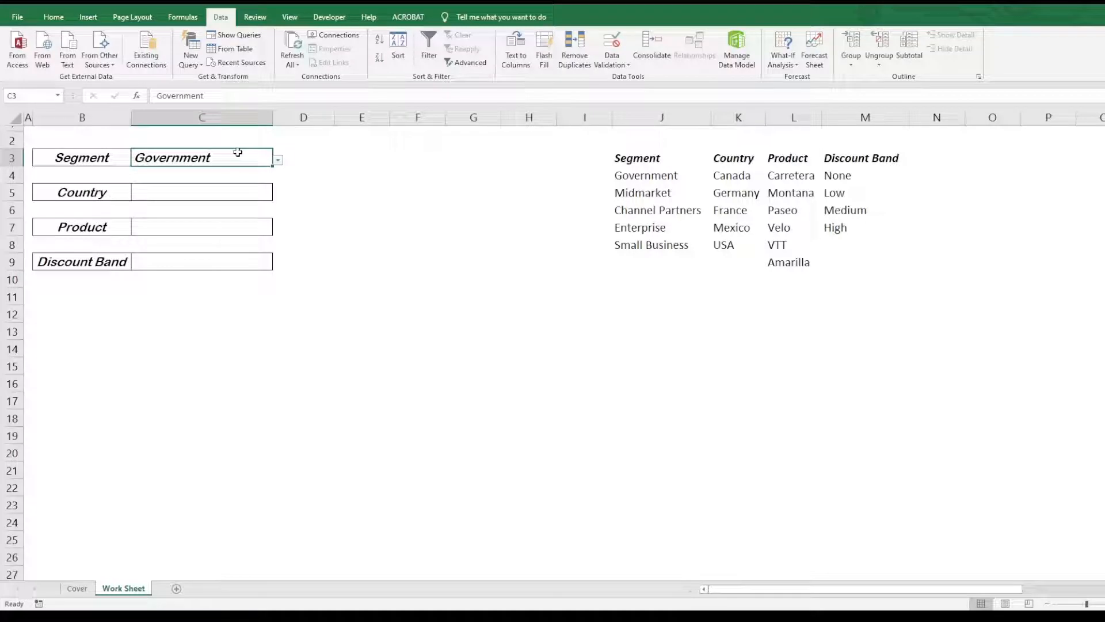
click(278, 161)
click(236, 184)
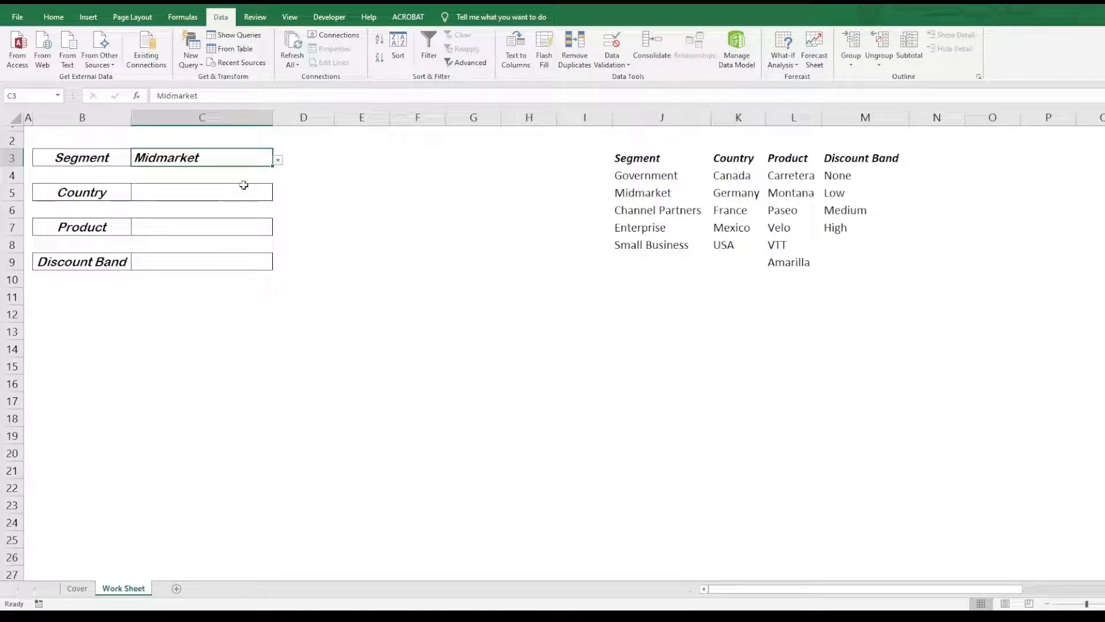
click(284, 159)
click(378, 225)
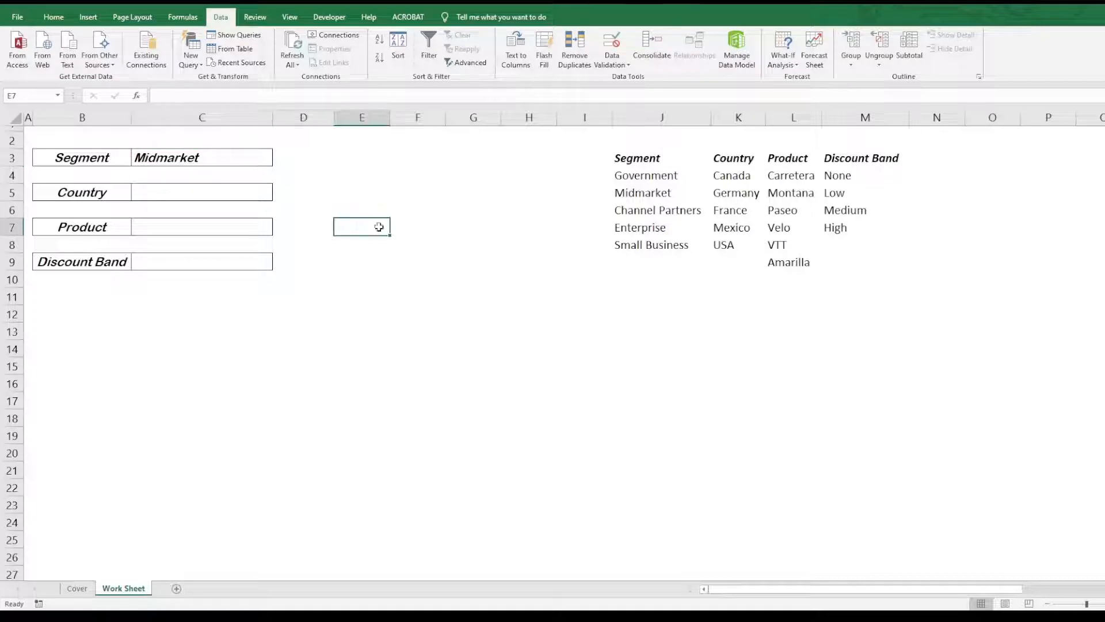
Browse the dropdown options in the Segment cell C3 and set it to Channel Partners.
click(233, 153)
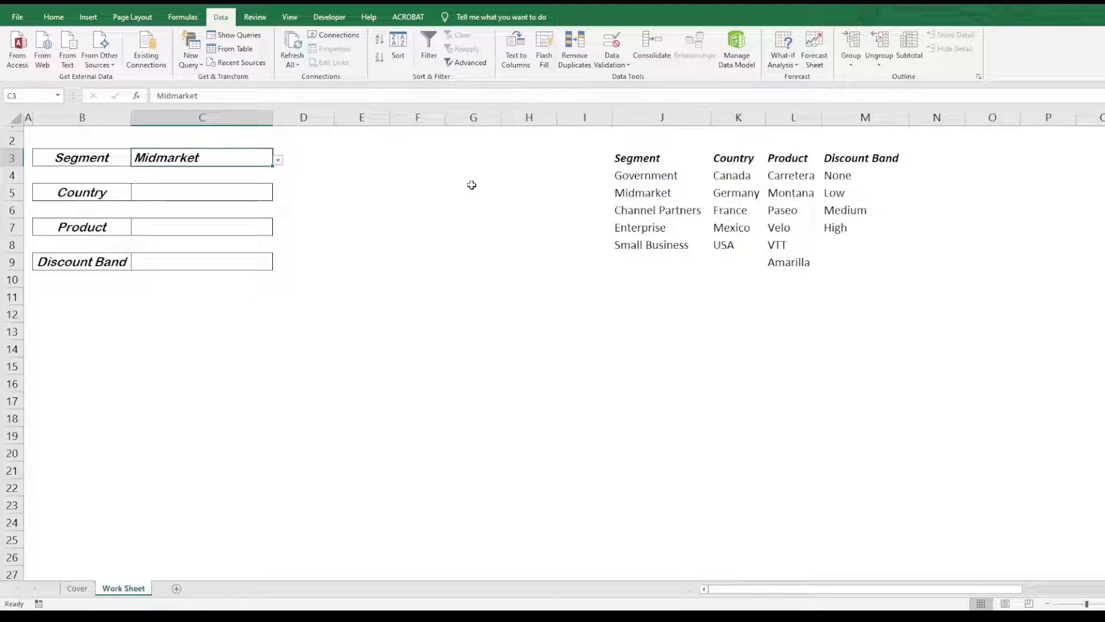
key(alt)
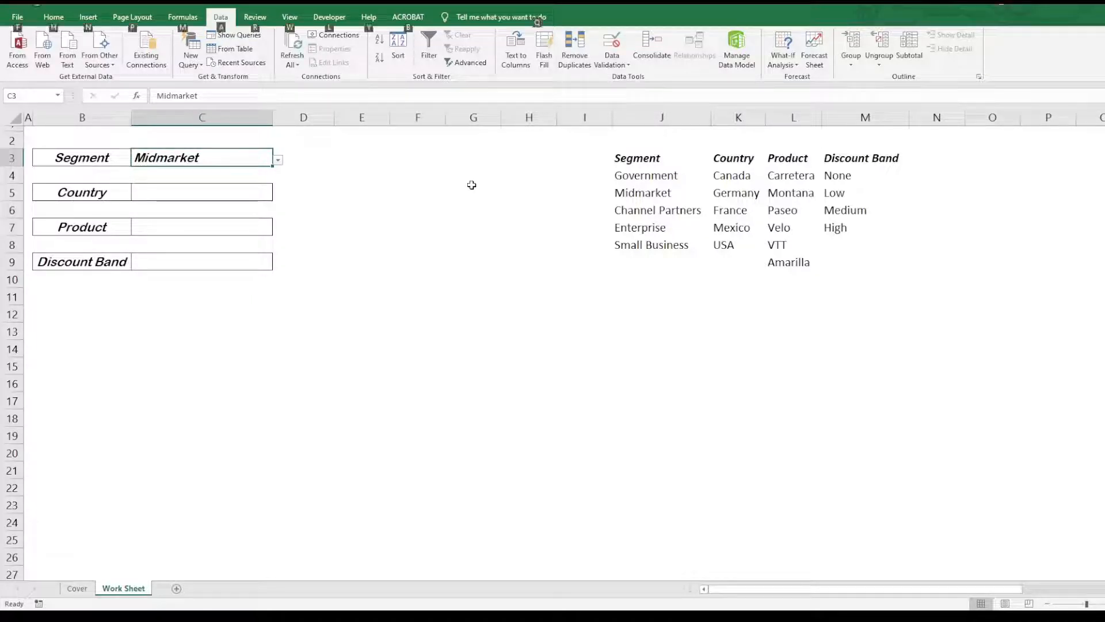
key(alt+Down)
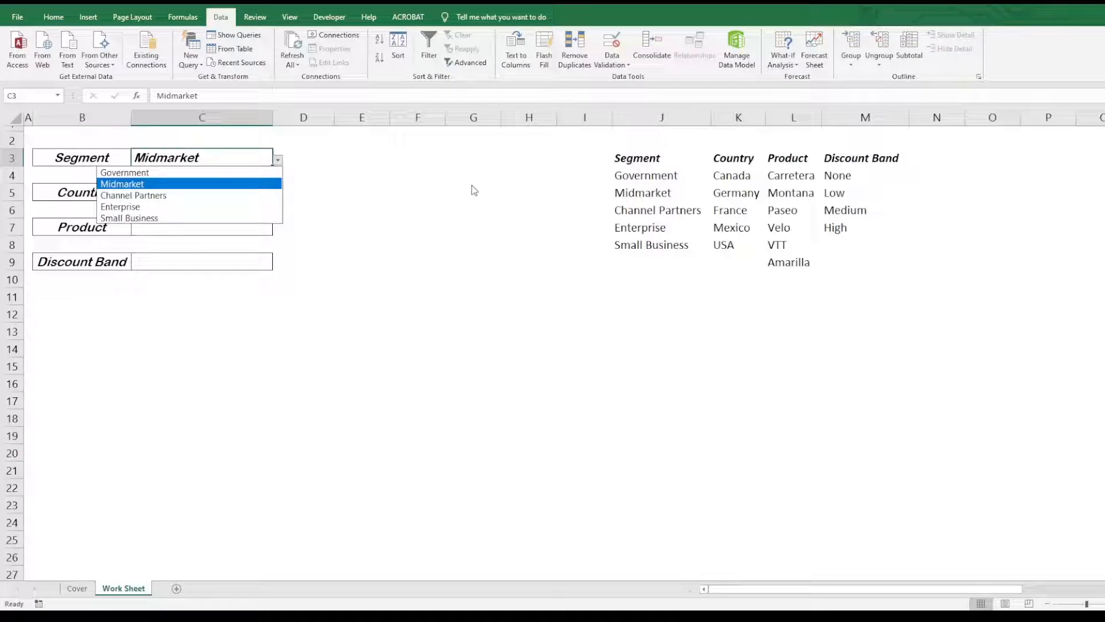
key(Down)
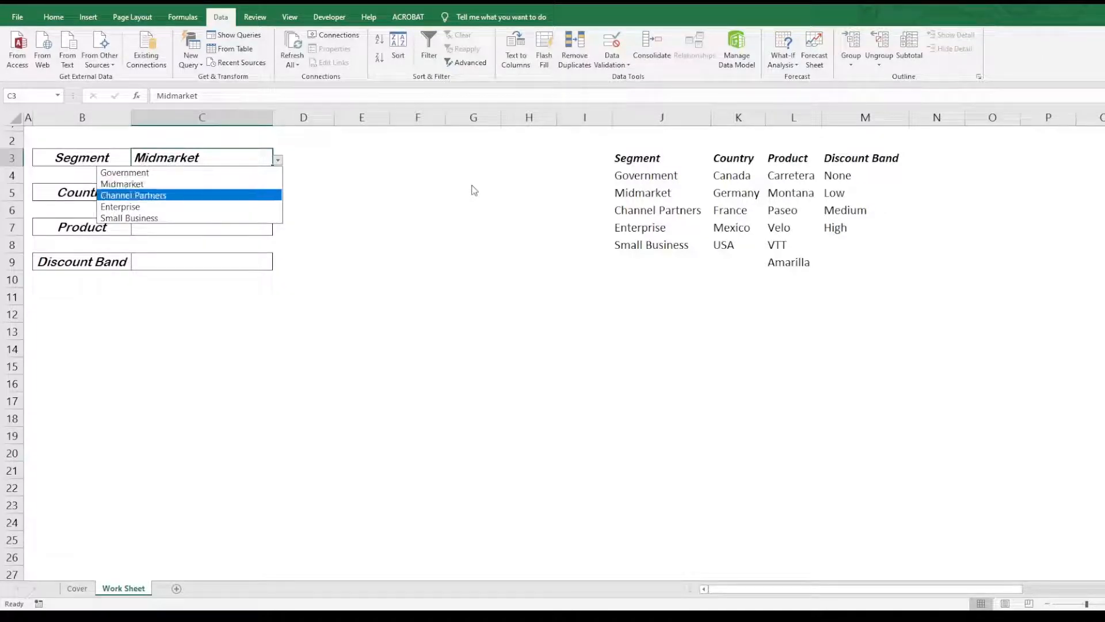
key(Down)
key(Up)
key(Up)
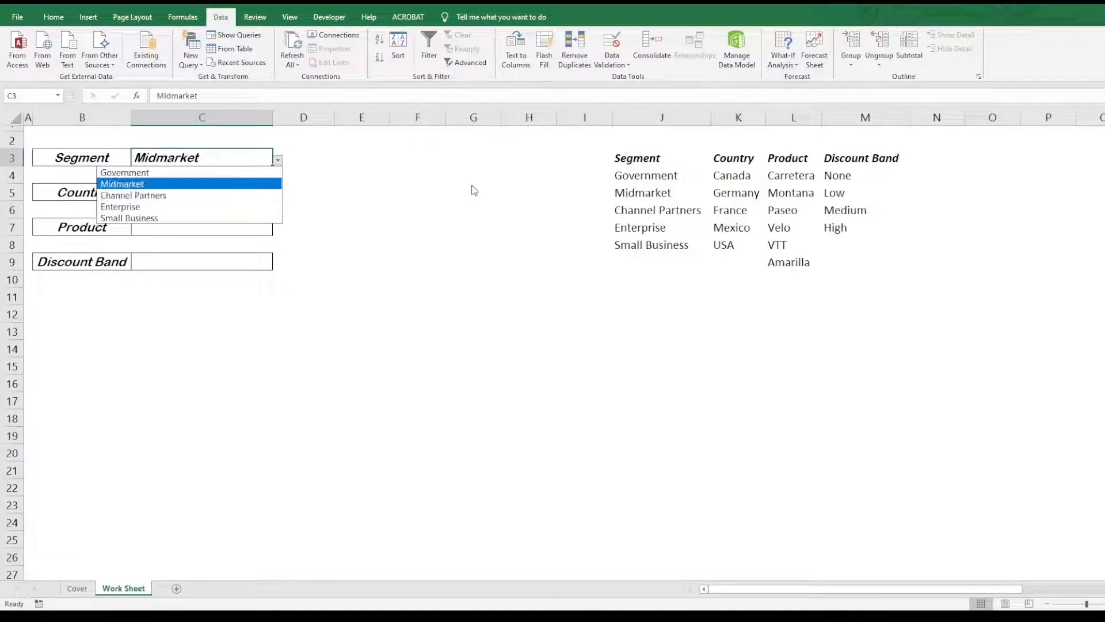
key(Up)
key(Down)
key(Down)
key(Down)
key(Down)
key(Up)
key(Up)
key(Up)
key(Down)
key(Down)
key(Down)
key(Up)
key(Up)
key(Up)
key(Up)
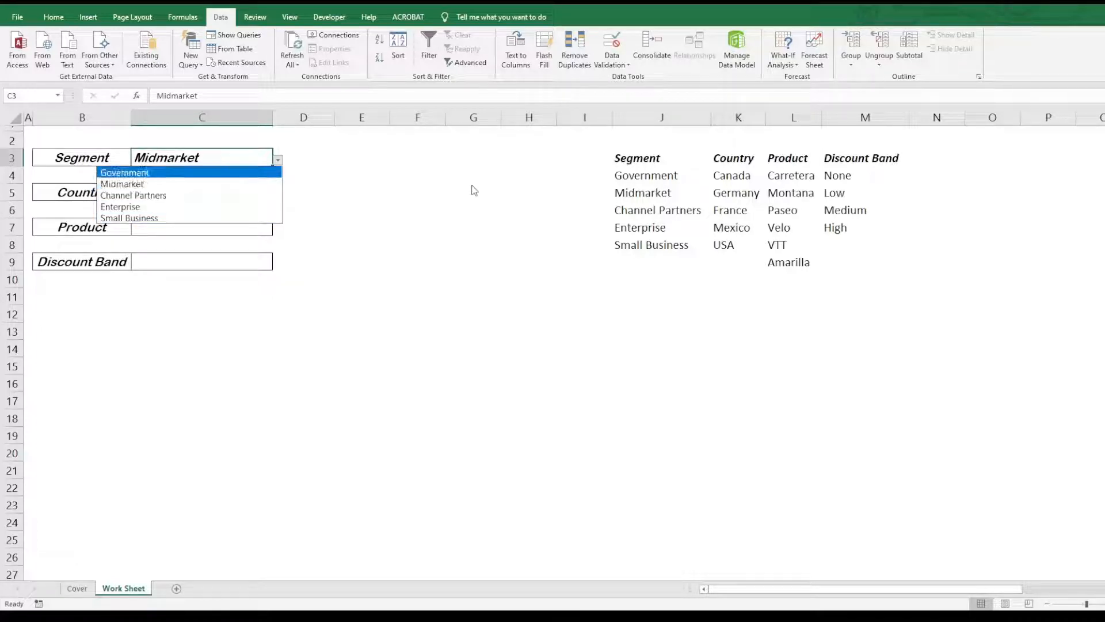
key(Down)
key(Down)
key(Down)
key(Down)
key(Up)
key(Up)
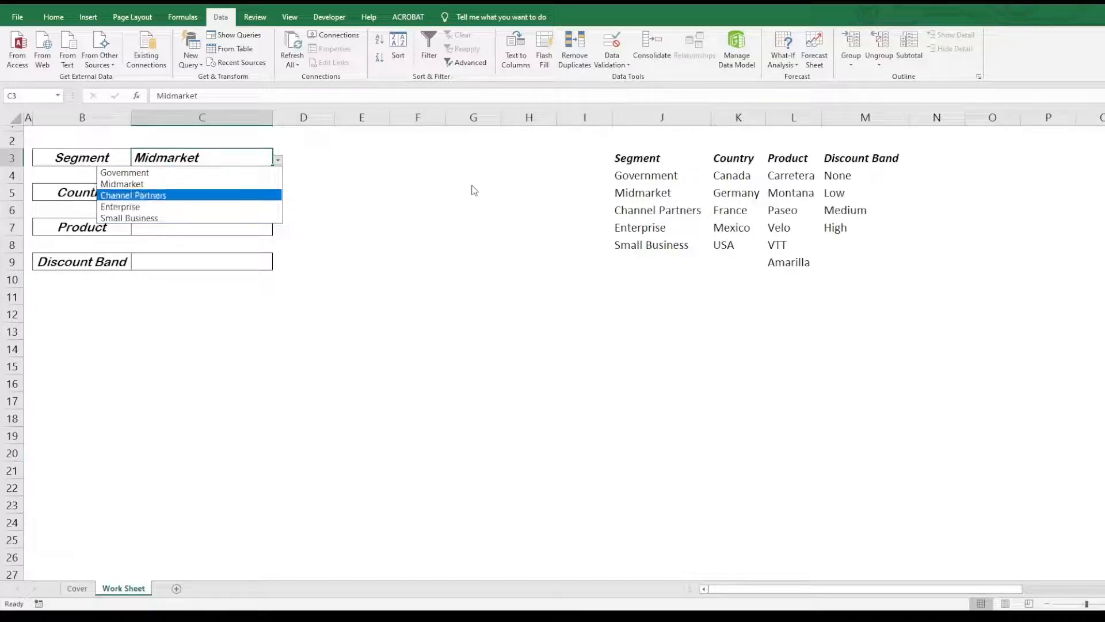
key(Return)
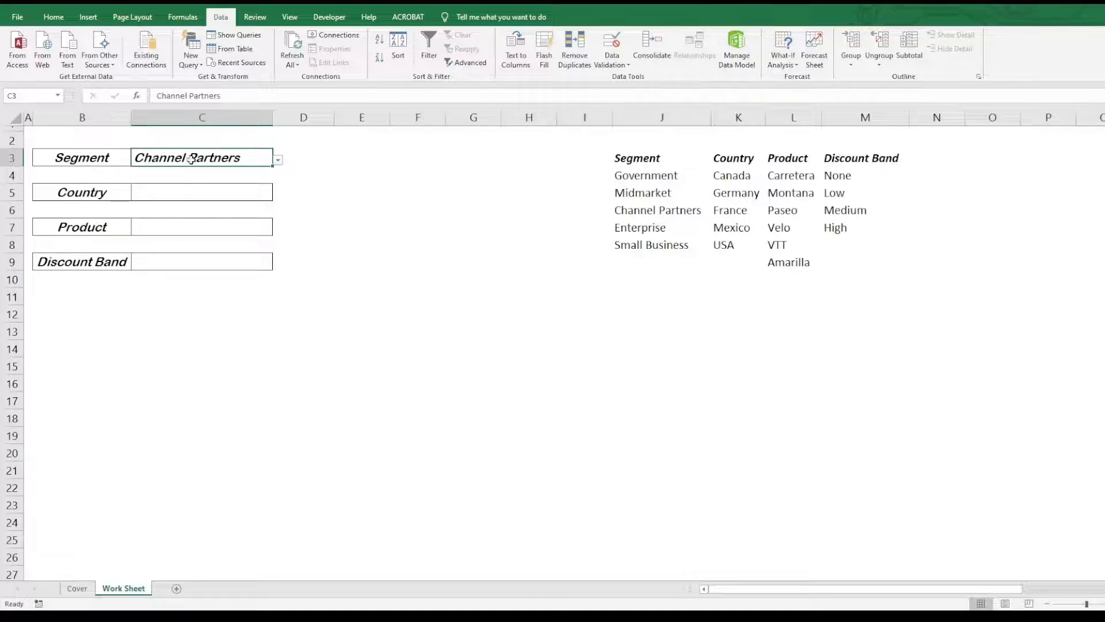
Add a List data validation to the Country entry cell C5, using the country names in K4:K8 as the source.
click(190, 196)
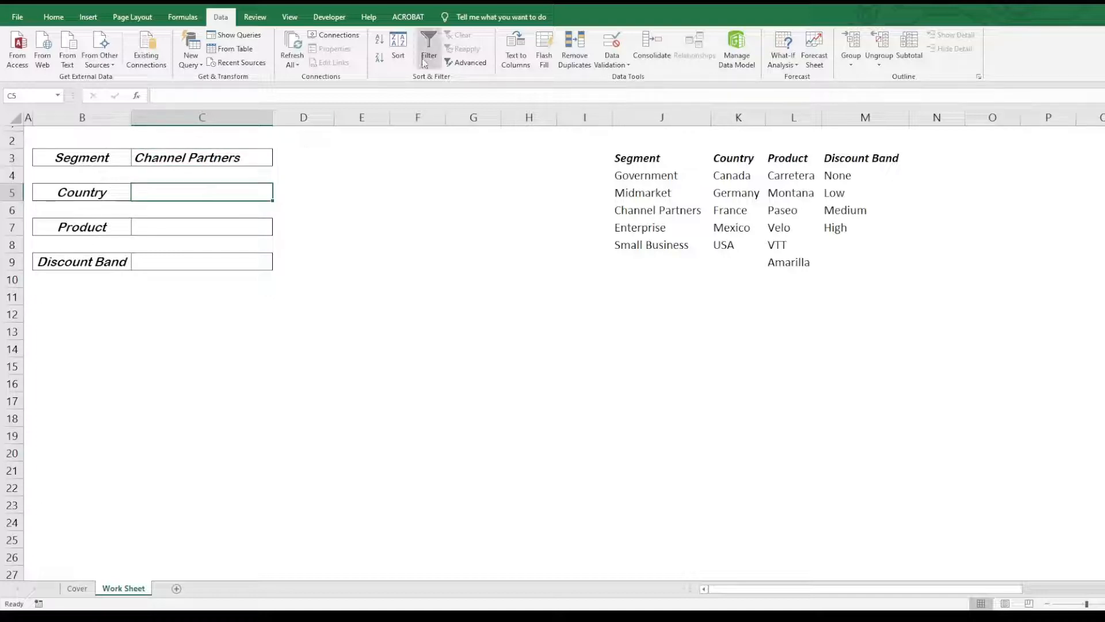
click(612, 48)
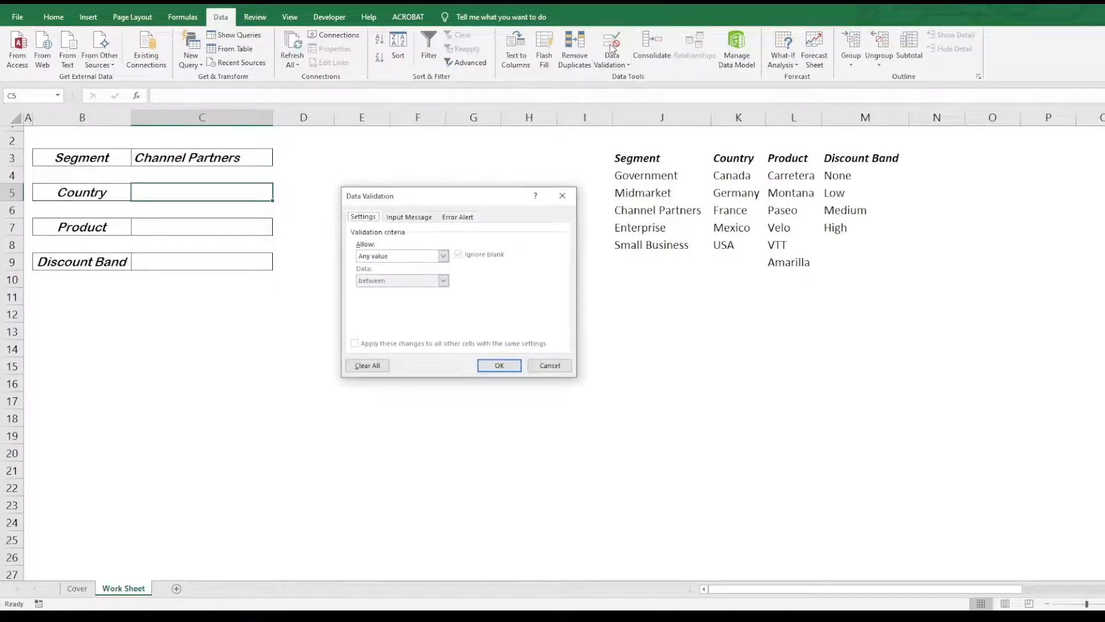
click(443, 256)
click(380, 290)
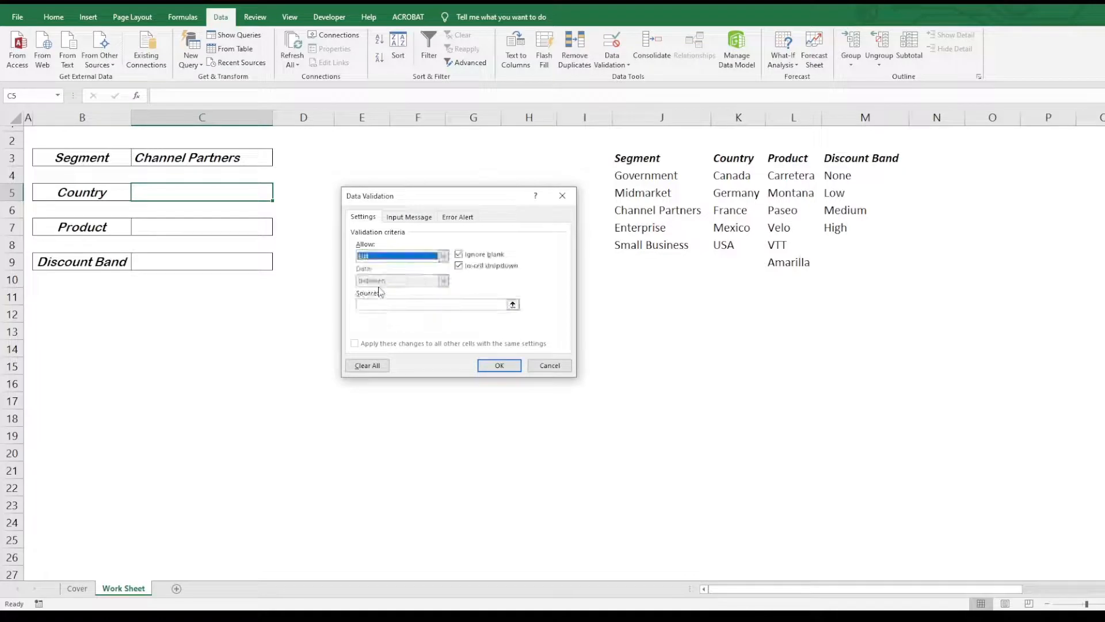
click(514, 305)
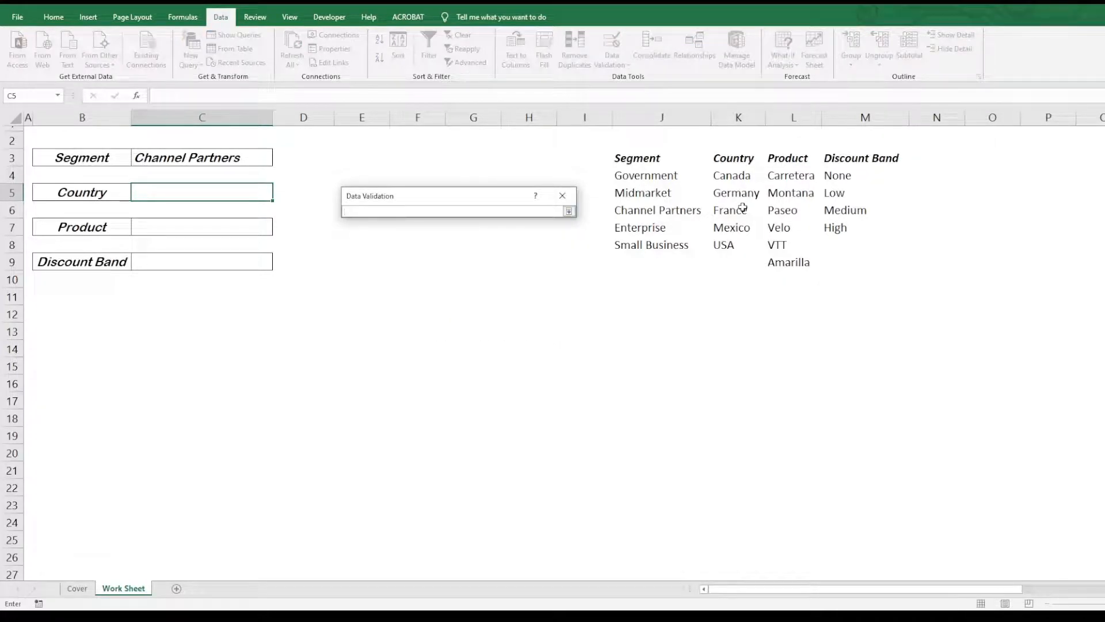
drag(744, 177, 744, 245)
click(568, 211)
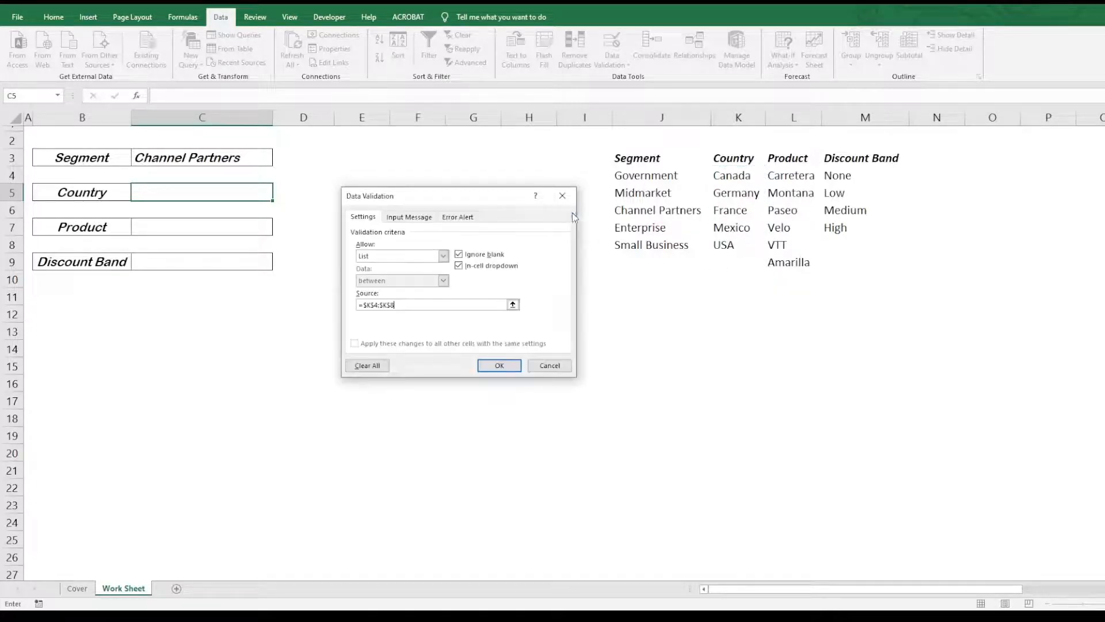
click(491, 362)
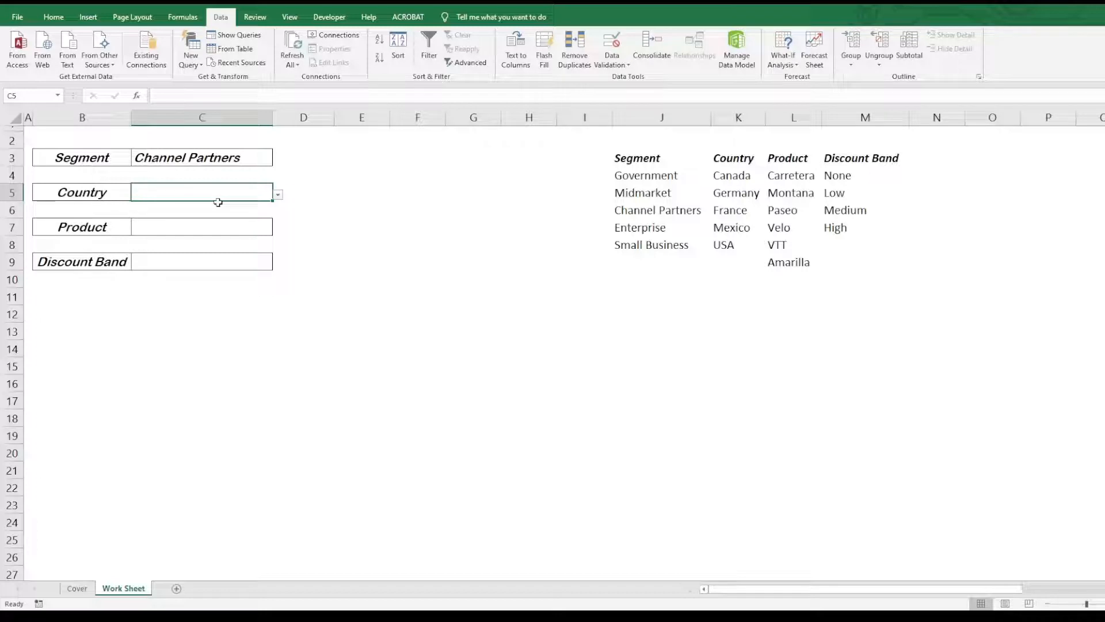
Set the Country cell C5 to Germany from its dropdown list.
click(278, 195)
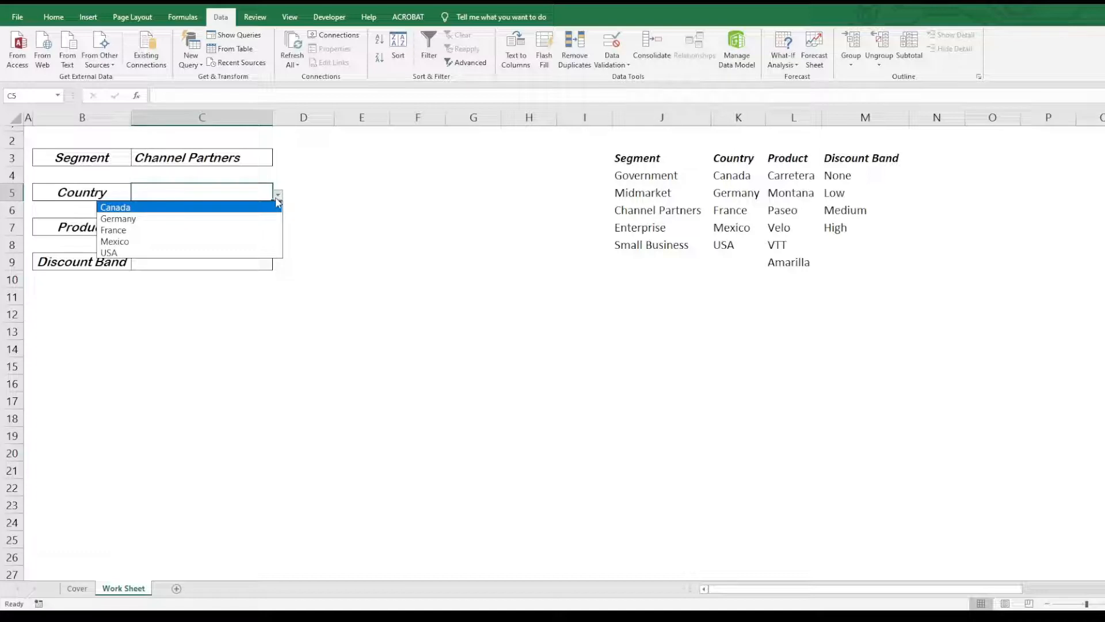
key(Down)
key(Down)
key(Up)
key(Return)
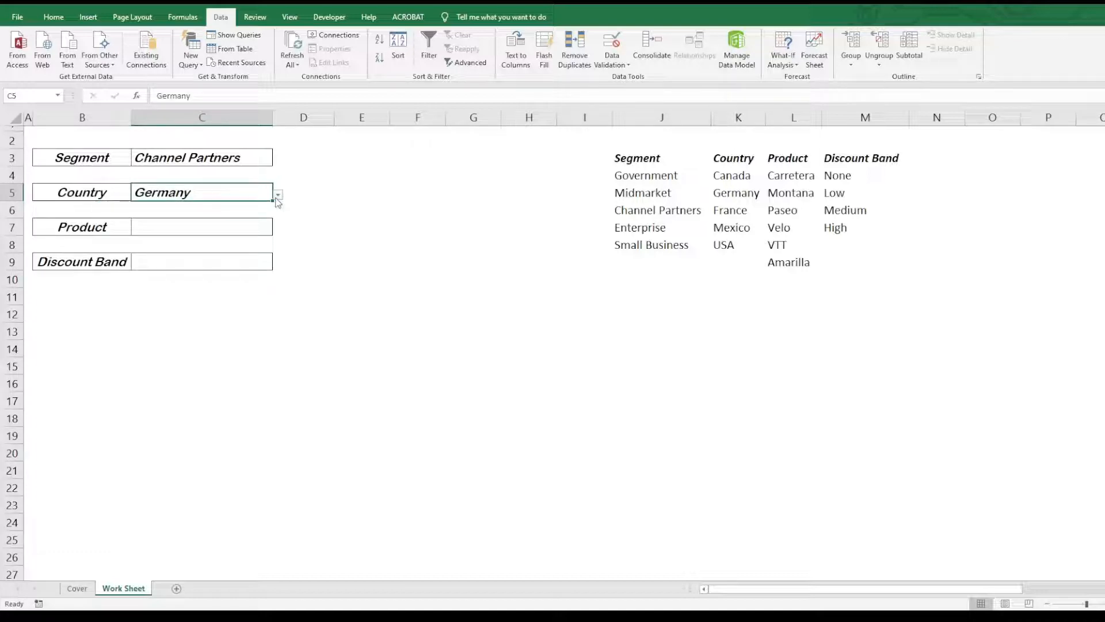
Add a List data validation to the Product entry cell C7, using the product names in L4:L9 as the source.
click(248, 228)
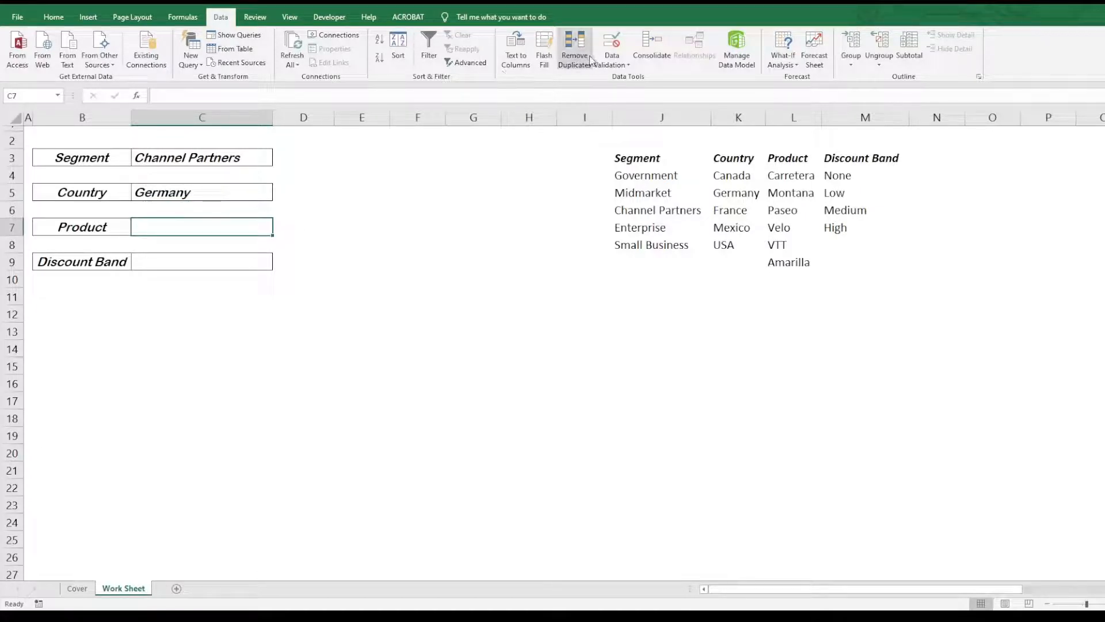
click(612, 44)
click(421, 259)
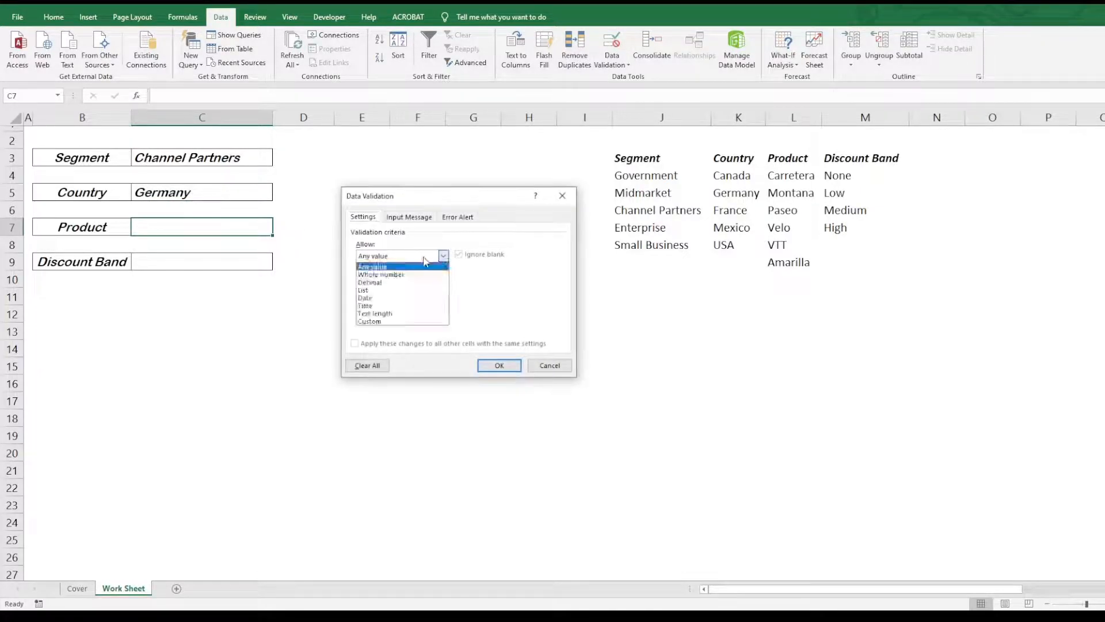
click(397, 295)
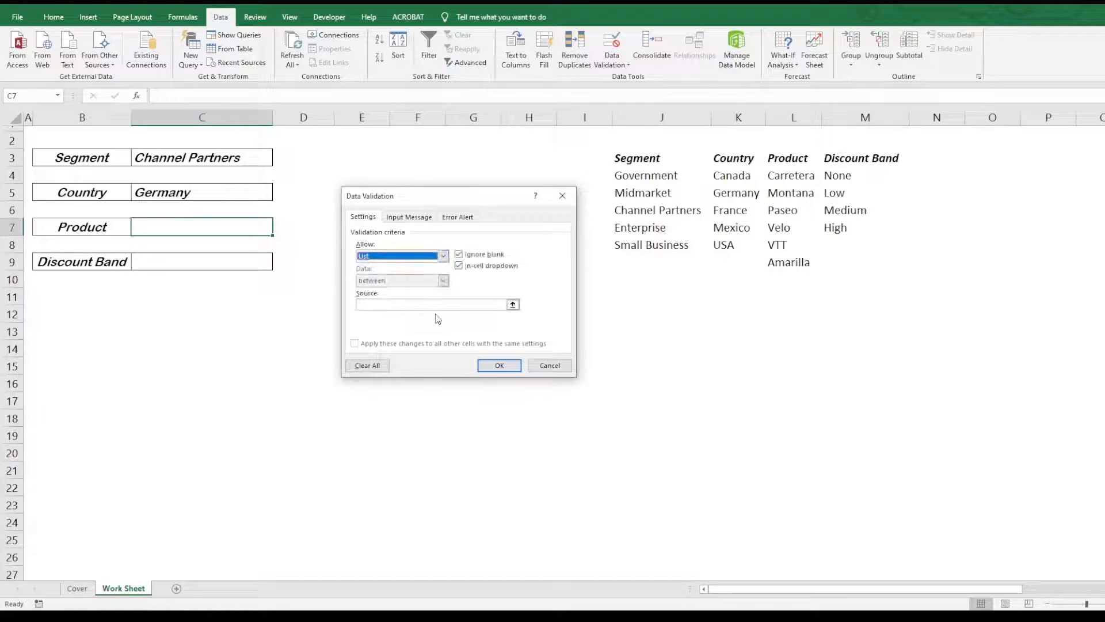
click(517, 304)
drag(783, 182, 797, 264)
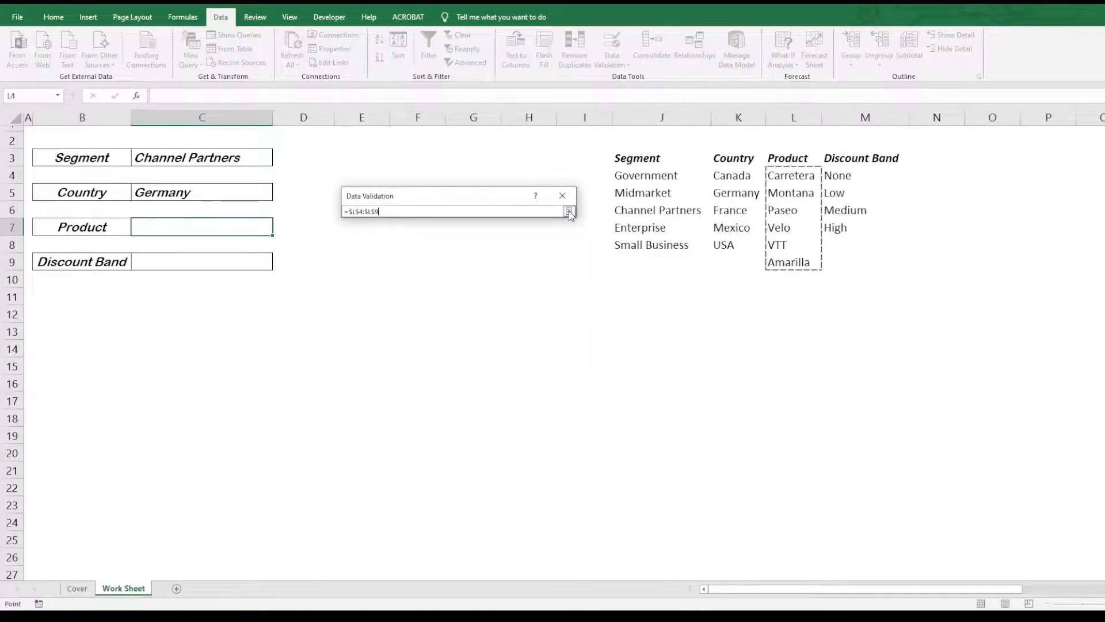
click(569, 211)
click(489, 367)
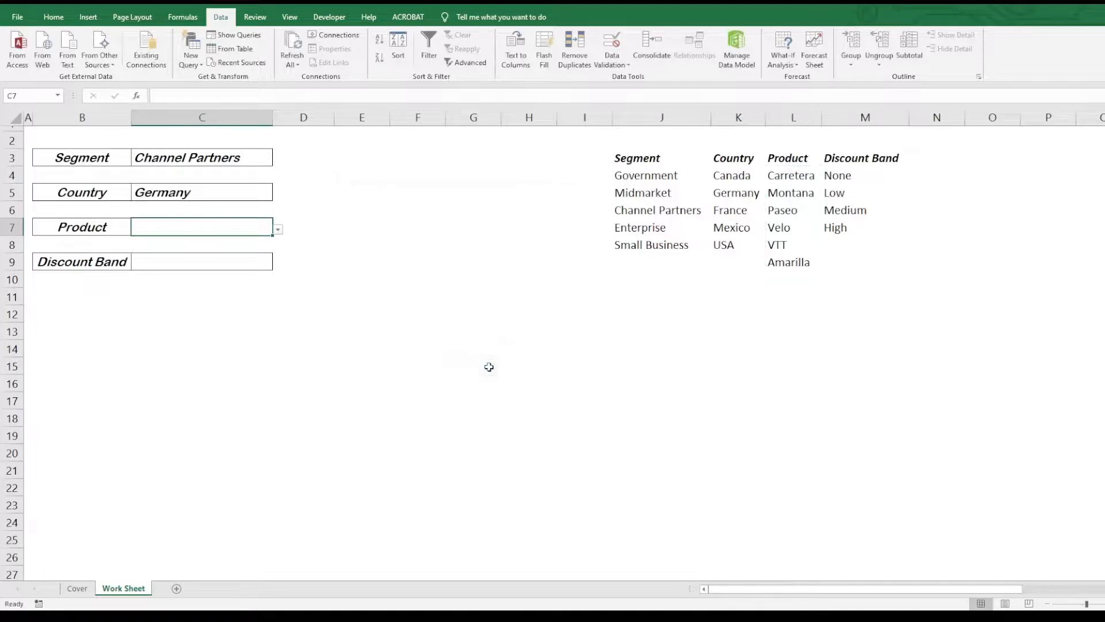
Browse the dropdown options in the Product cell C7 and set it to Paseo.
click(286, 230)
click(259, 229)
click(278, 229)
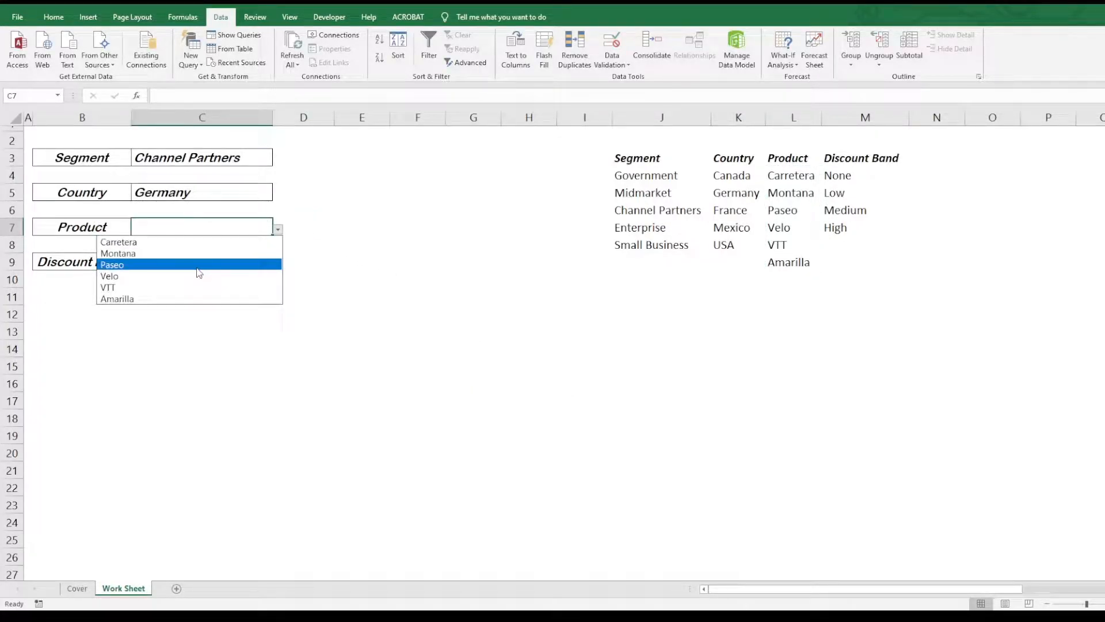
click(405, 221)
click(278, 229)
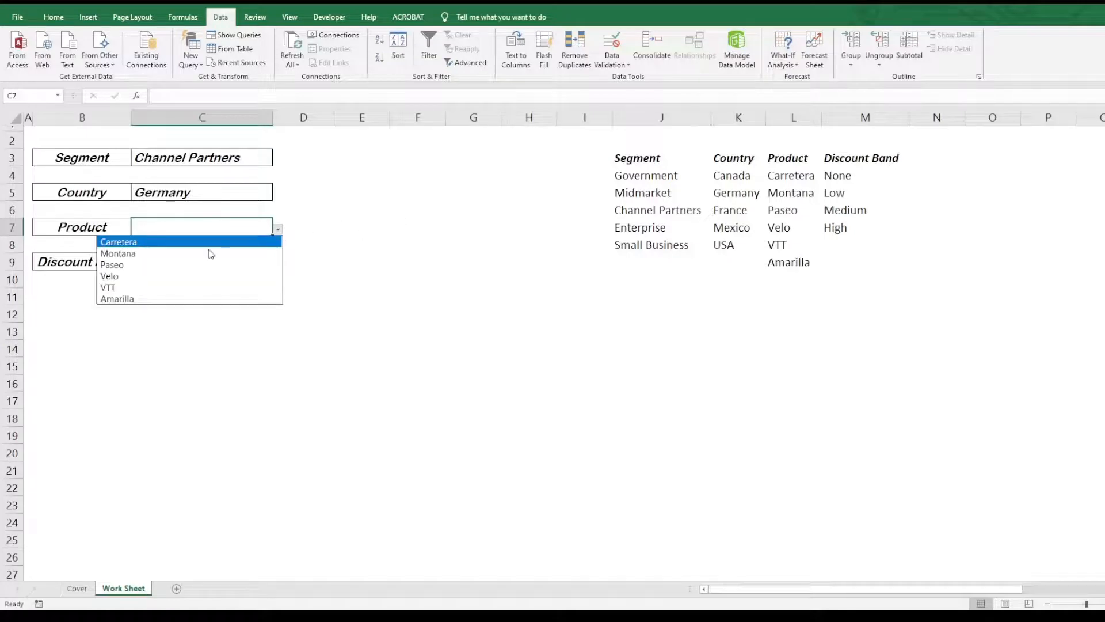
click(177, 264)
click(330, 260)
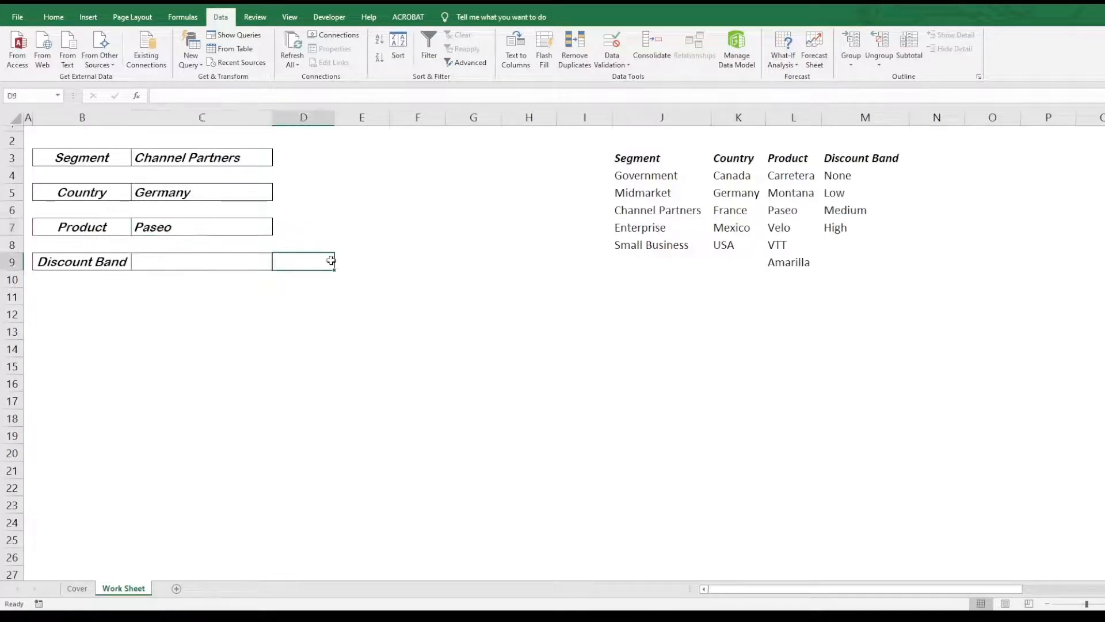
click(199, 229)
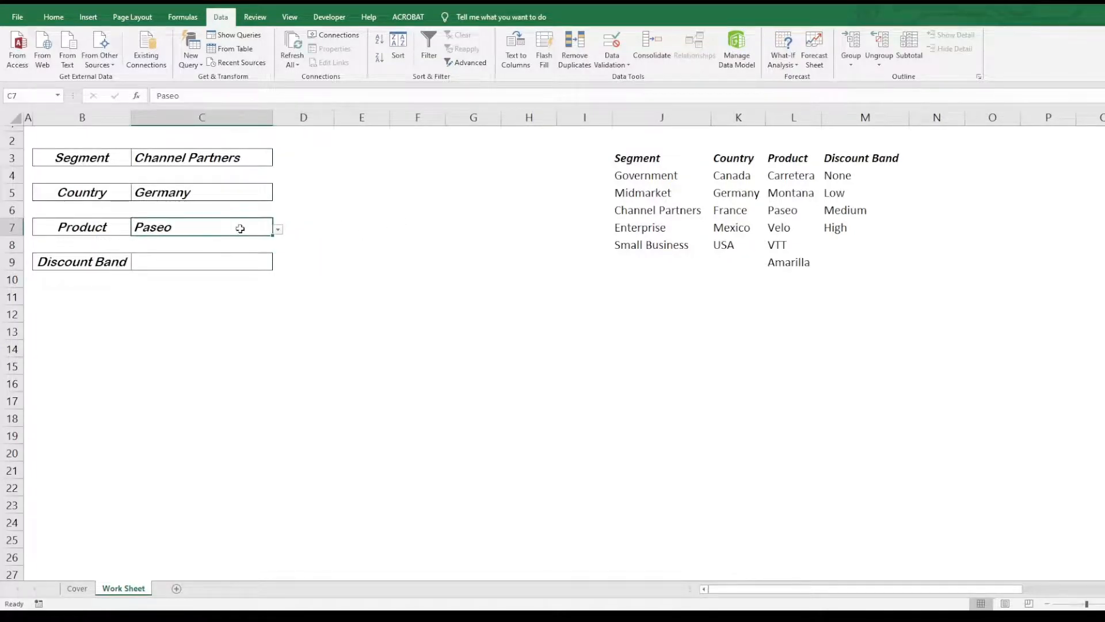
Add a List data validation to the Discount Band cell C9 with the source entered as "None, Low, Medium, High", and check its dropdown options.
click(199, 267)
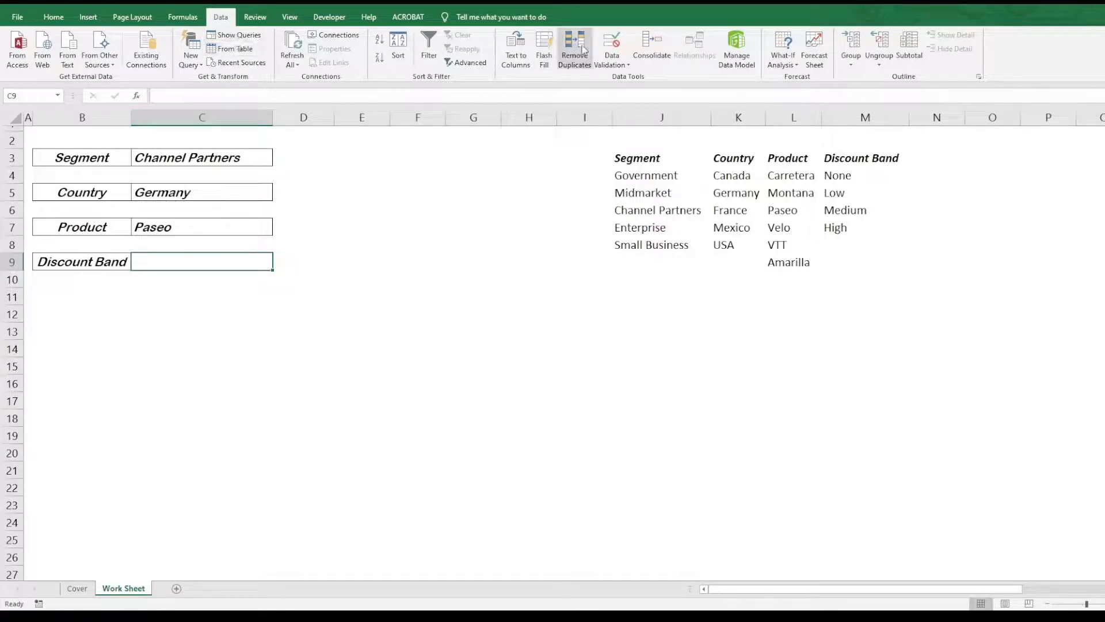
click(610, 53)
click(442, 255)
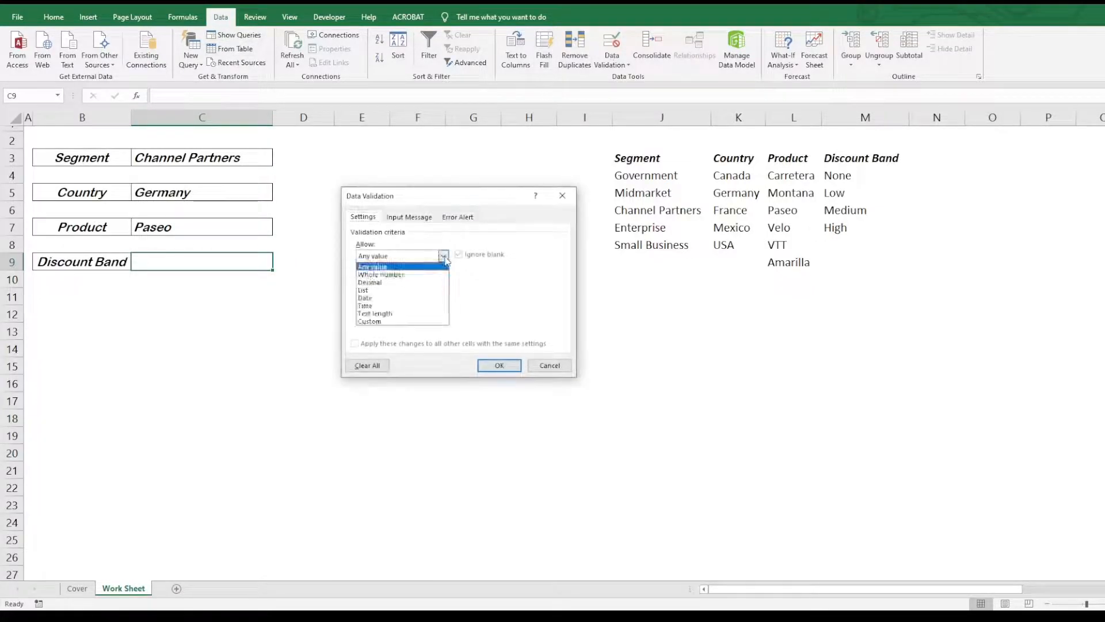
click(395, 290)
click(393, 304)
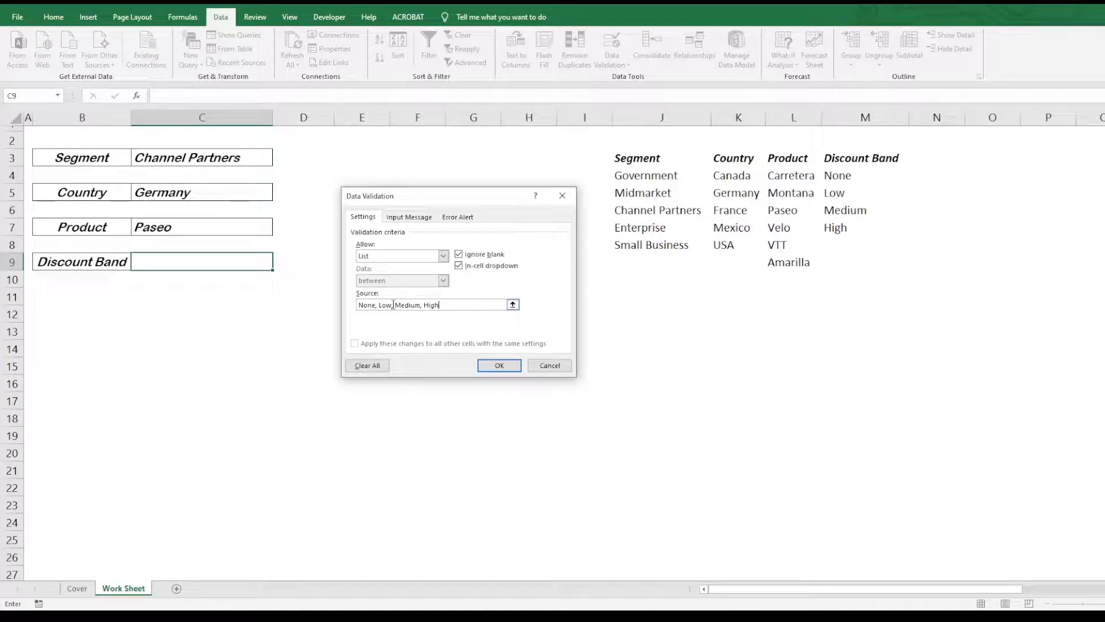
click(499, 365)
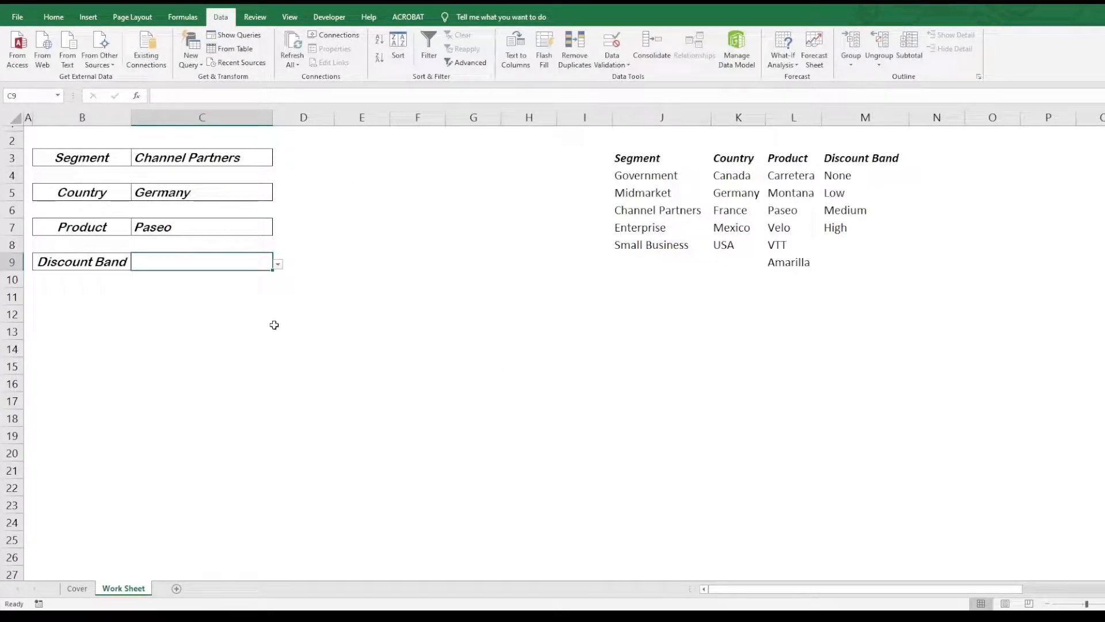
click(278, 265)
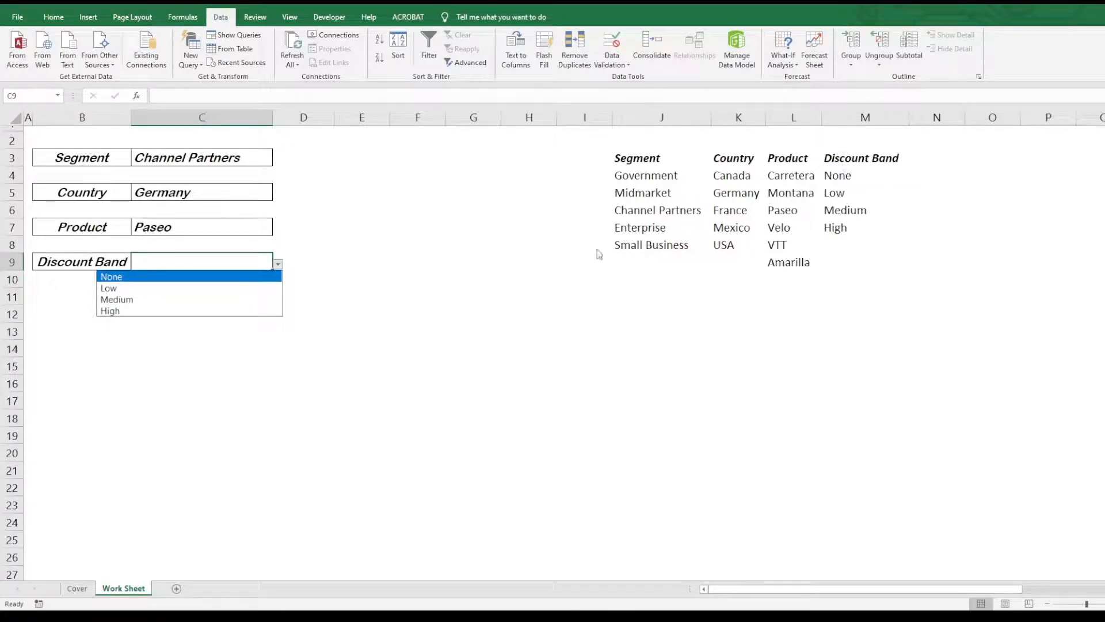
key(Escape)
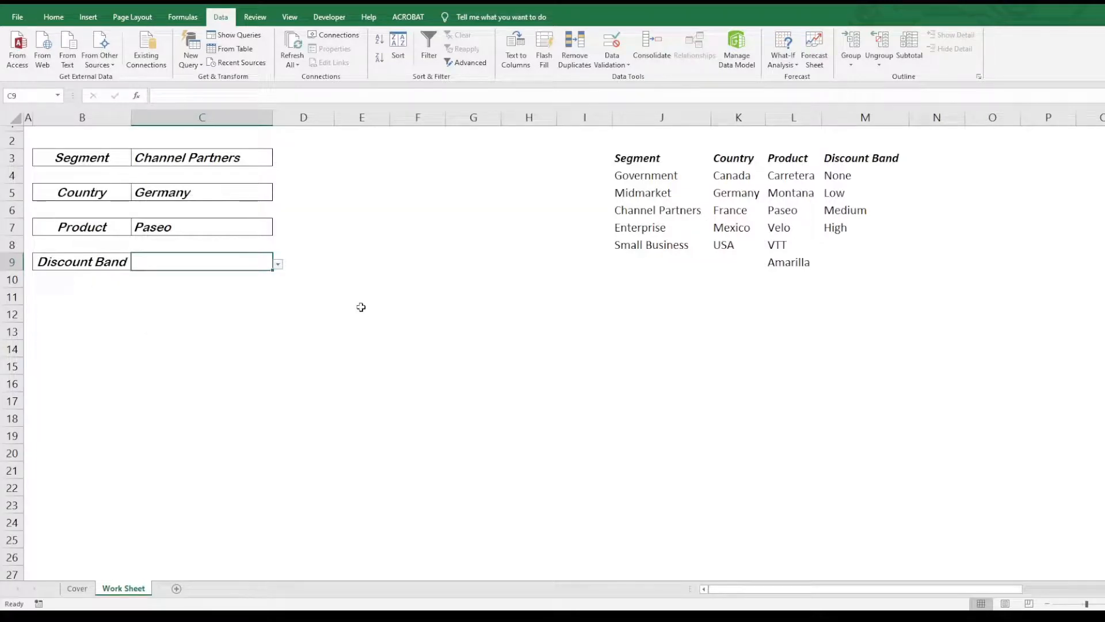
Add a List data validation to the empty cell C11, using the discount bands in M4:M7 as the source.
click(169, 297)
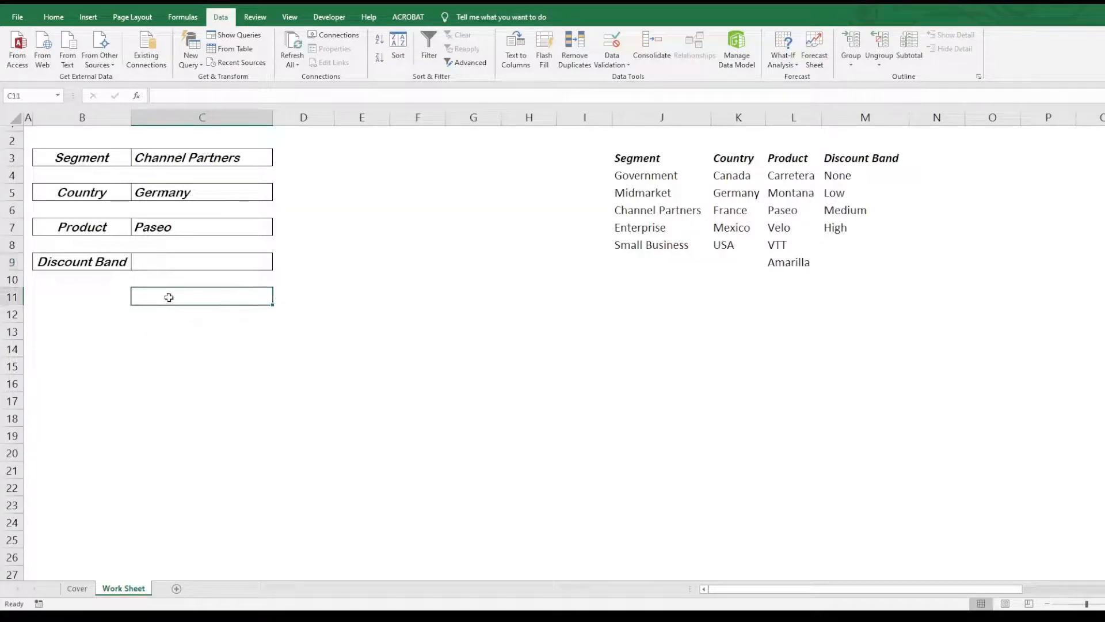
click(609, 50)
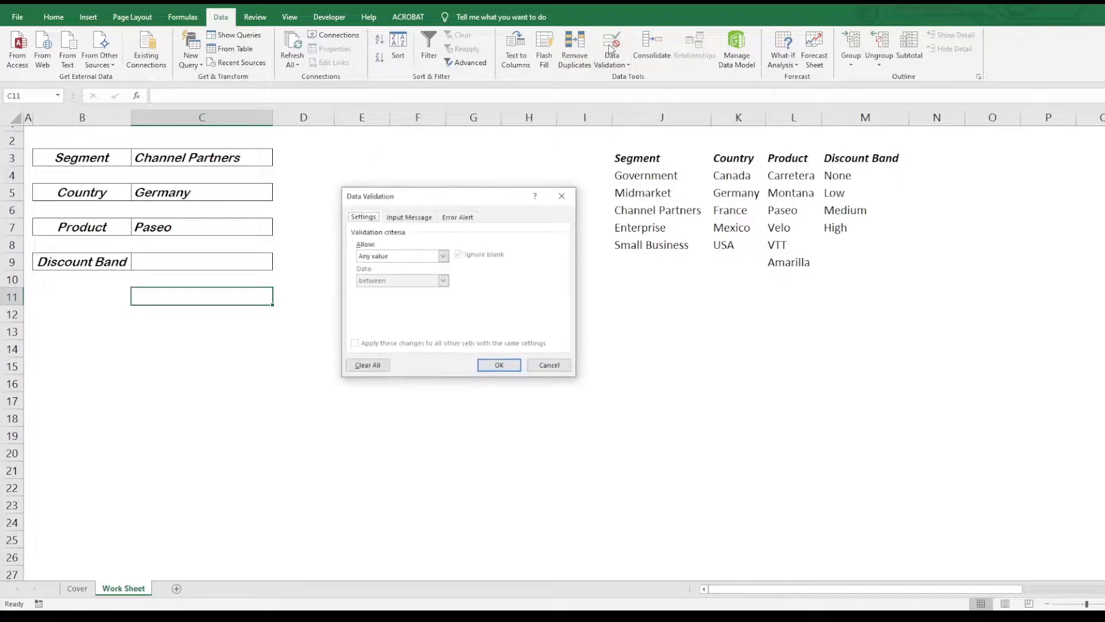
click(442, 255)
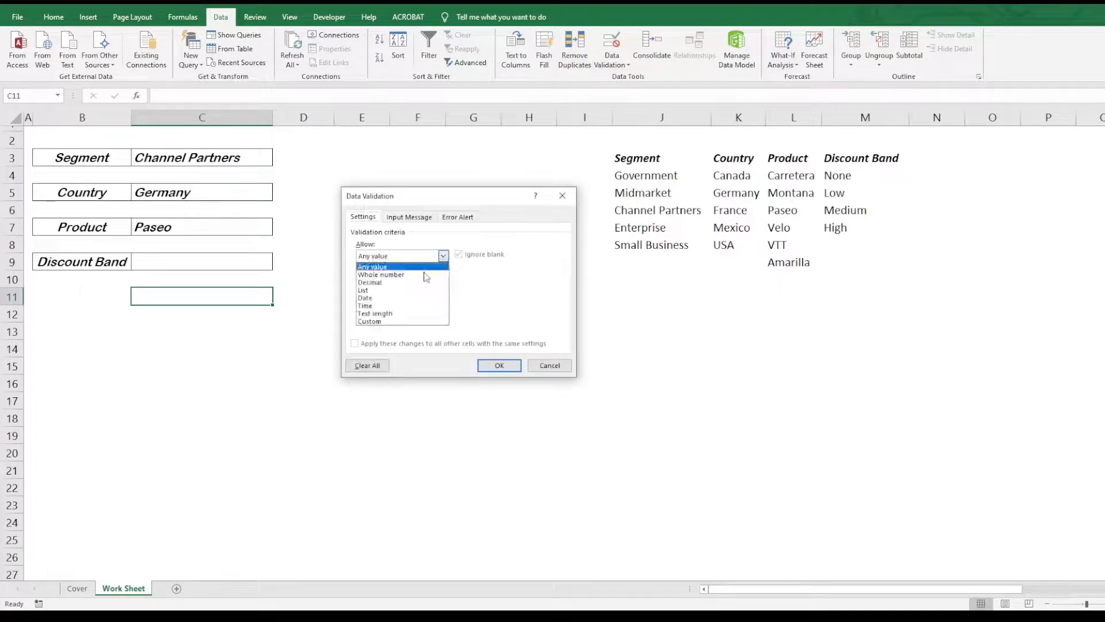
click(396, 290)
click(513, 306)
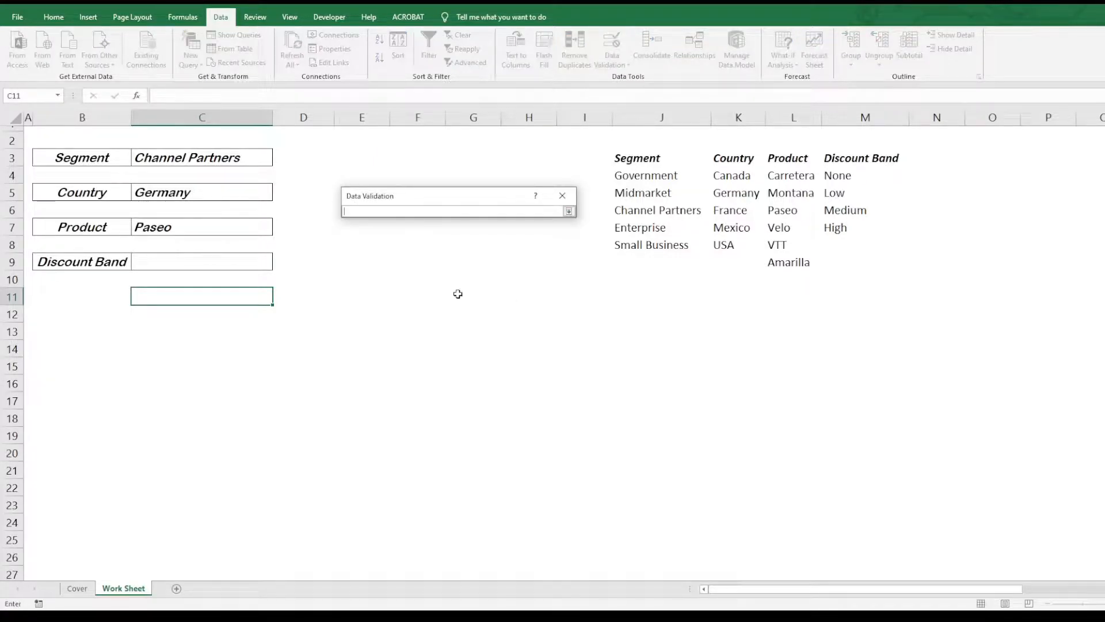
drag(851, 178, 850, 231)
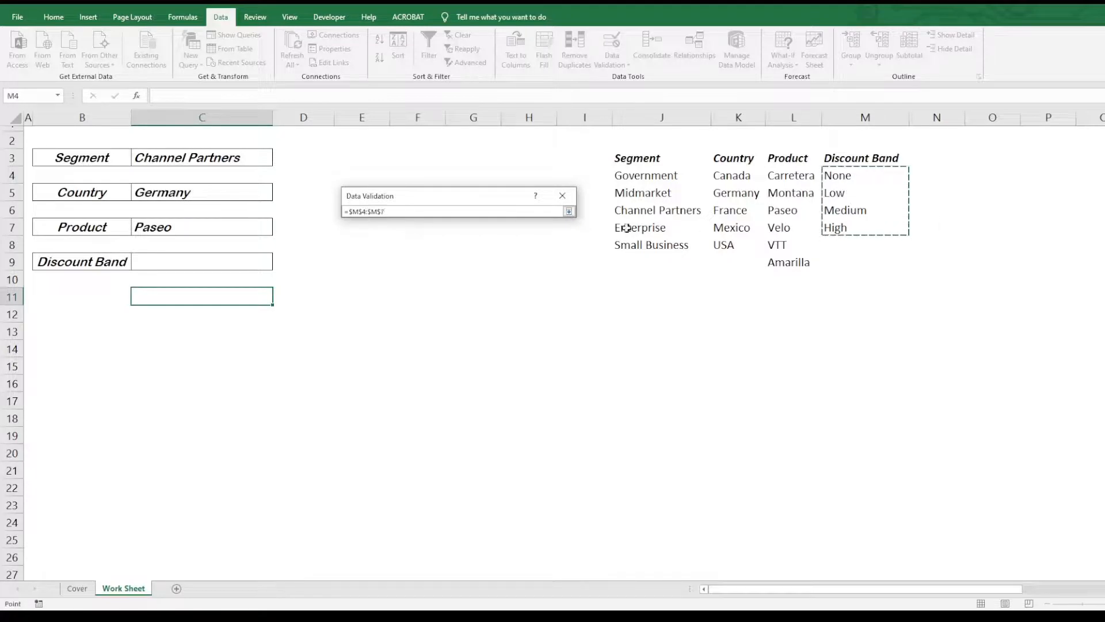
click(569, 212)
click(493, 365)
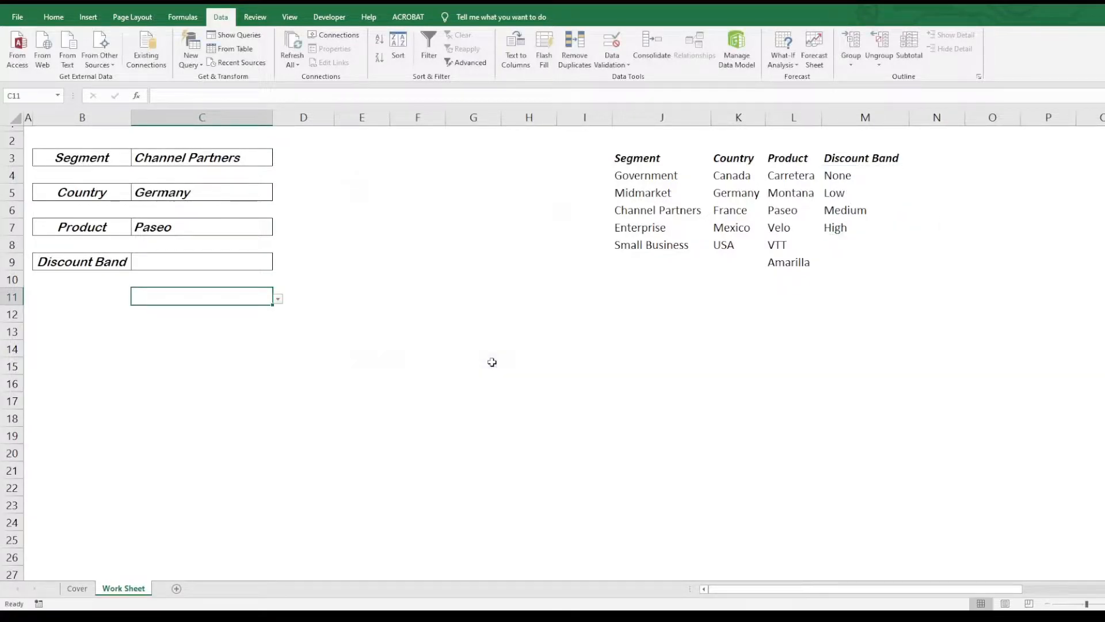
Choose Low from the dropdown lists in both C11 and the Discount Band cell C9.
click(279, 298)
click(201, 325)
click(260, 259)
click(278, 264)
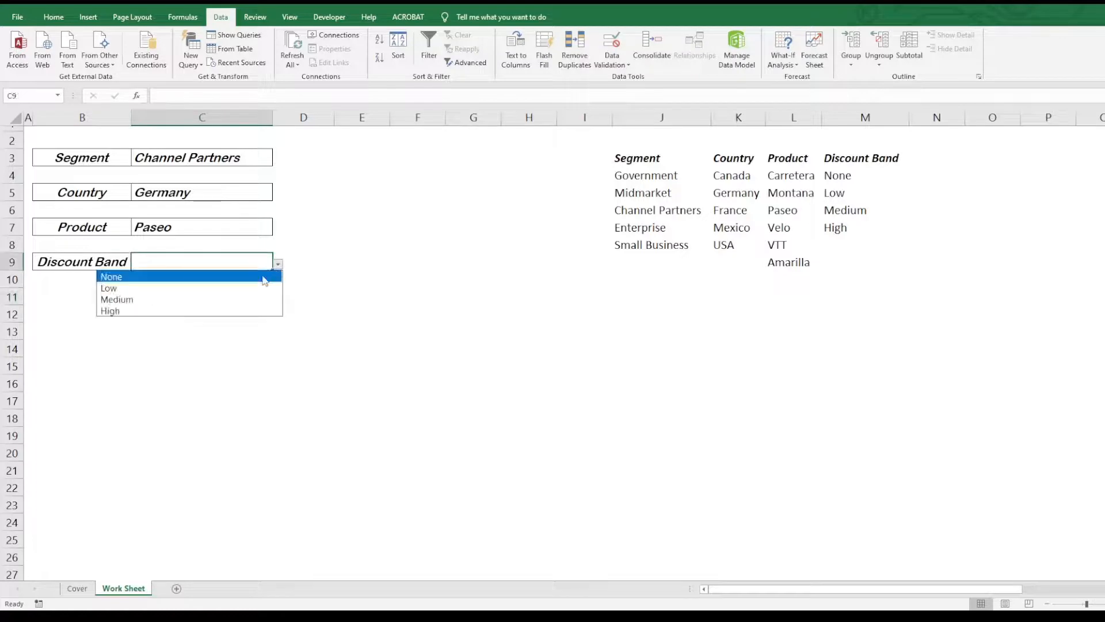
click(197, 289)
click(328, 305)
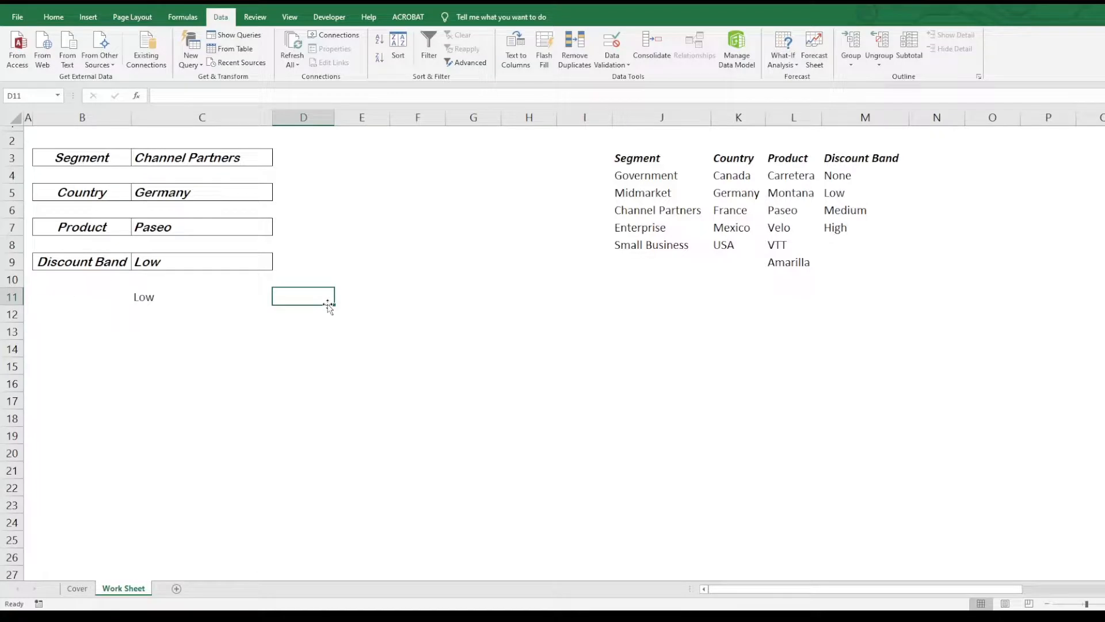
Review the data validation source of the Discount Band cell C9 without changing it.
click(226, 266)
click(615, 62)
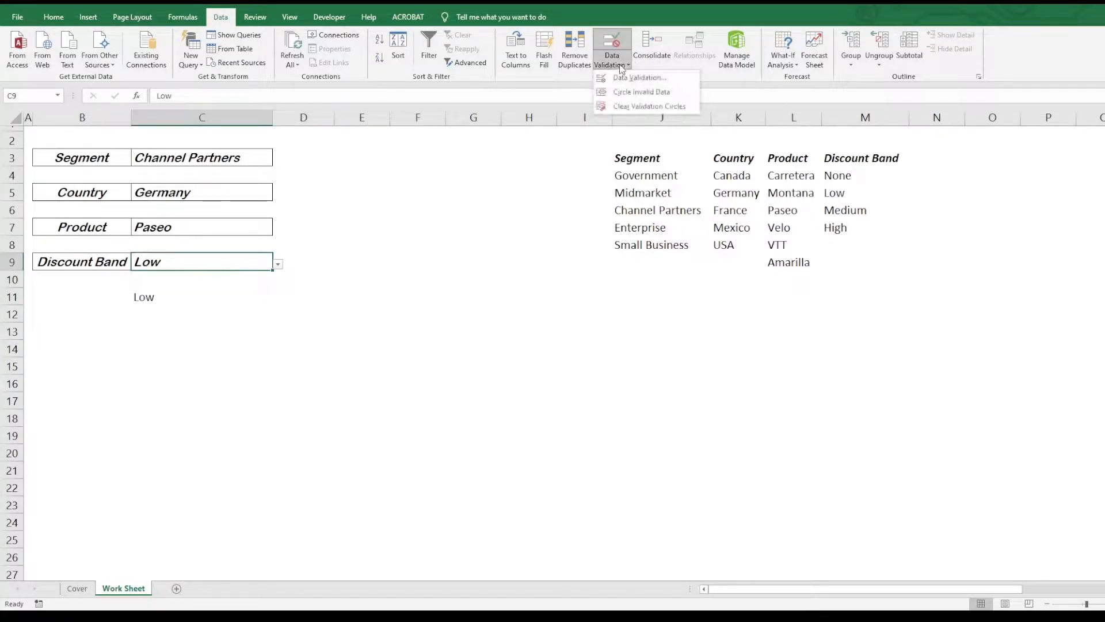
click(625, 78)
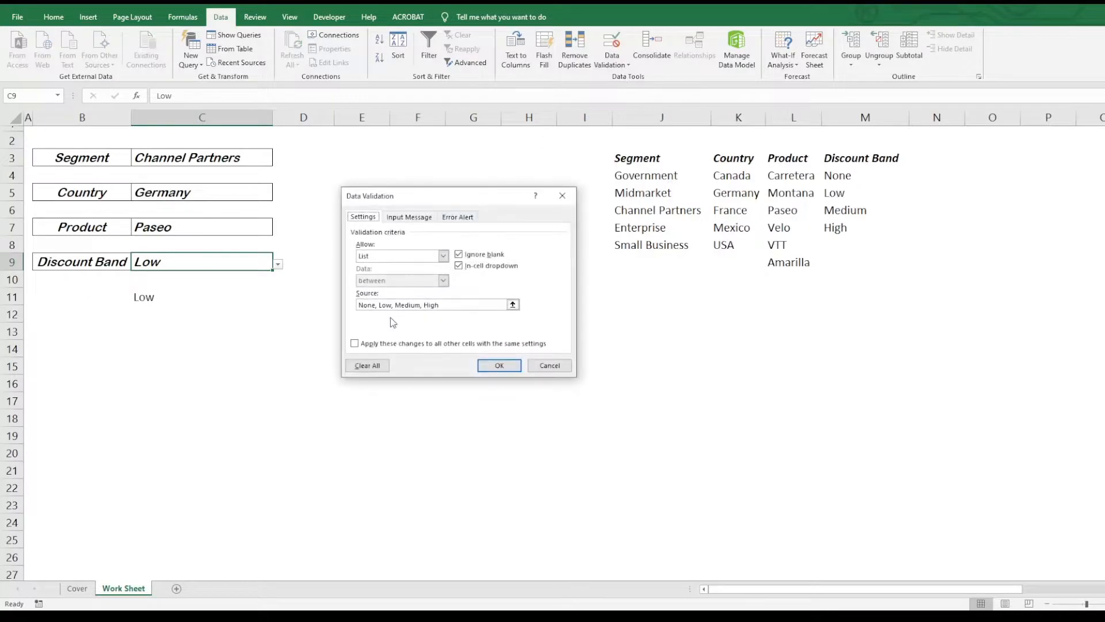
click(450, 305)
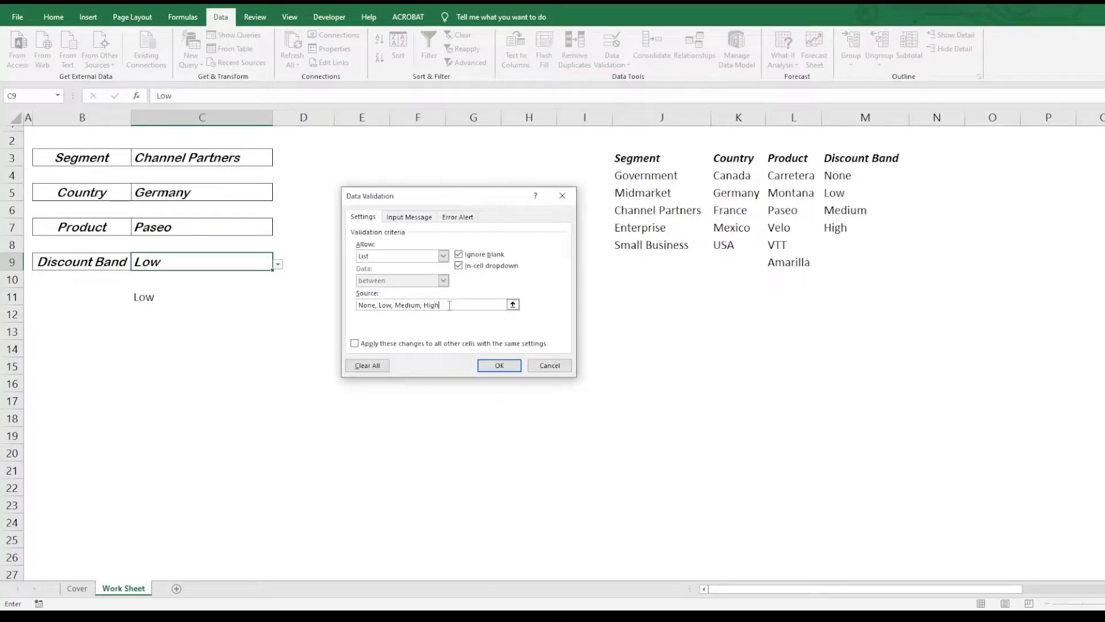
click(499, 365)
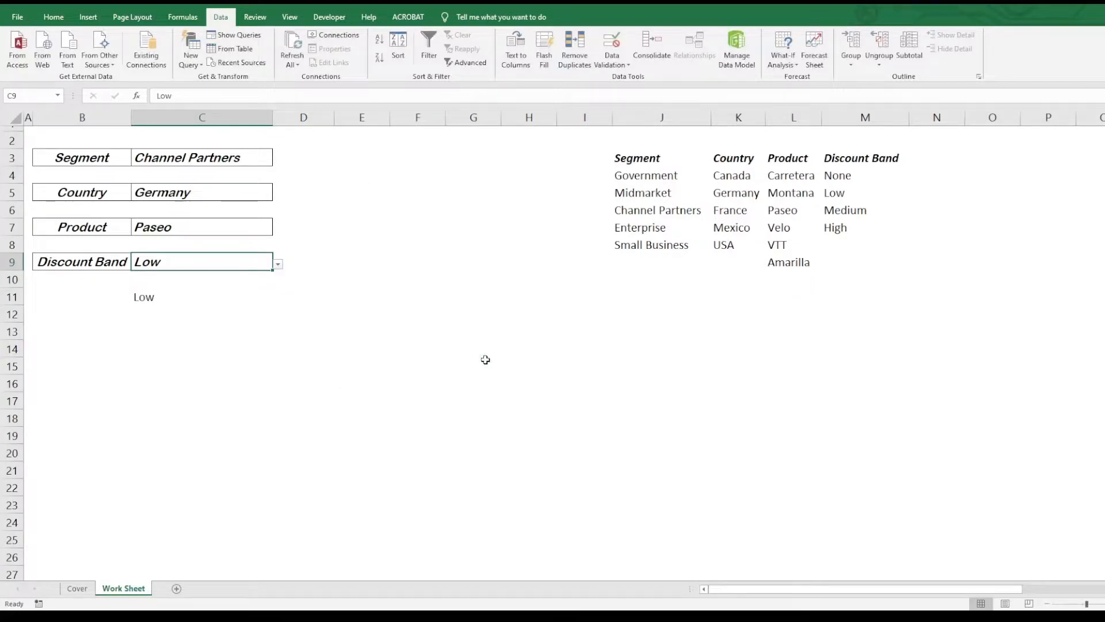
Shorten the Channel Partners entry in the Segment source list, cell J6, to Partners.
click(172, 159)
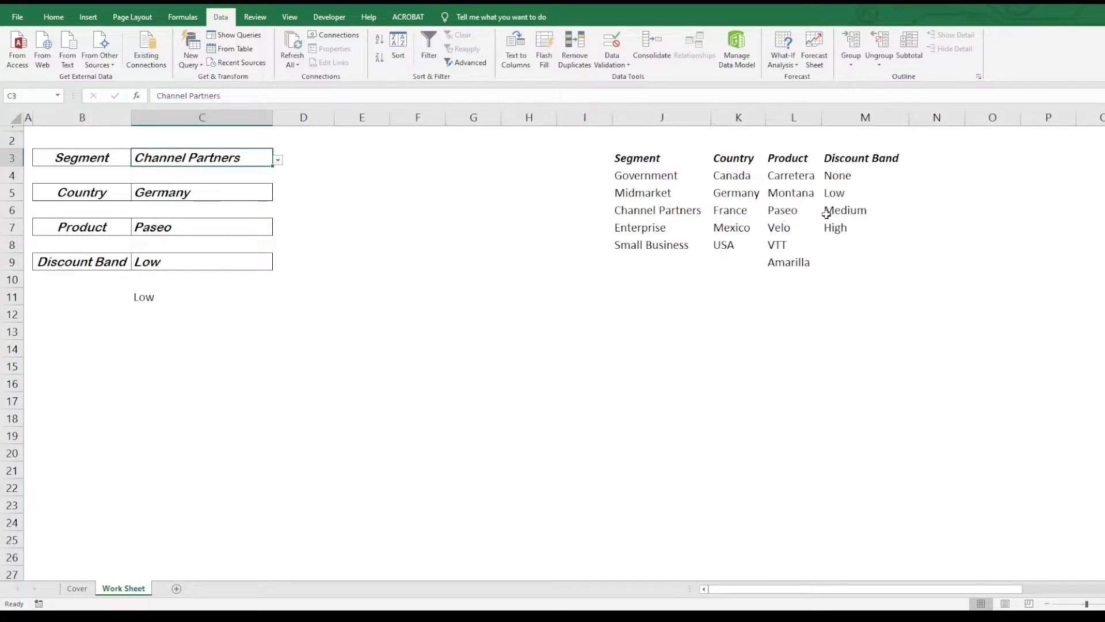
click(640, 213)
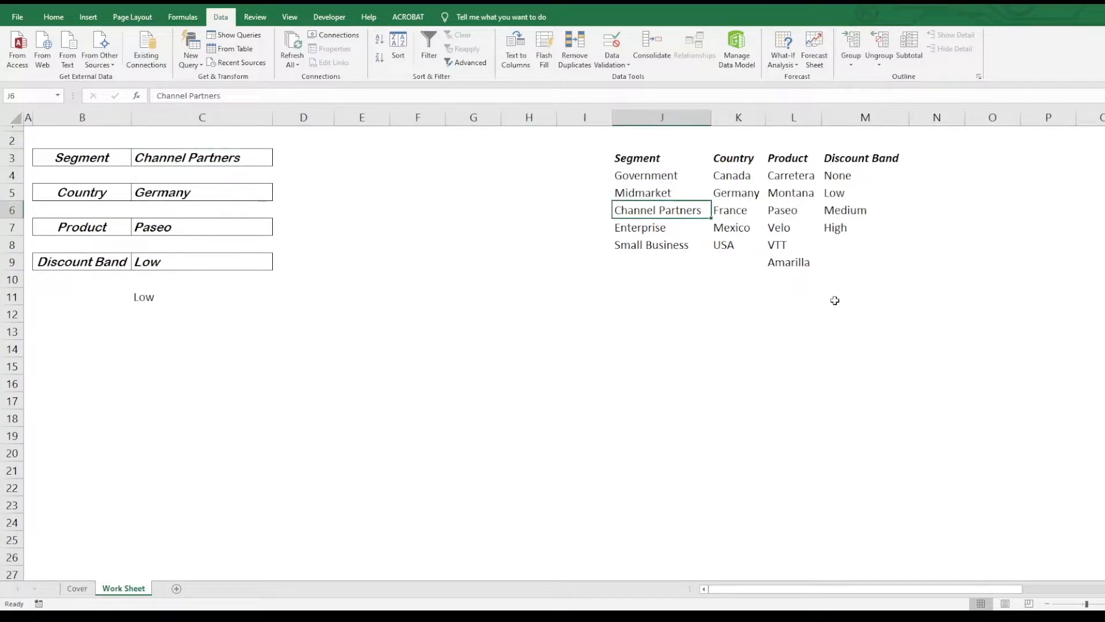
key(F2)
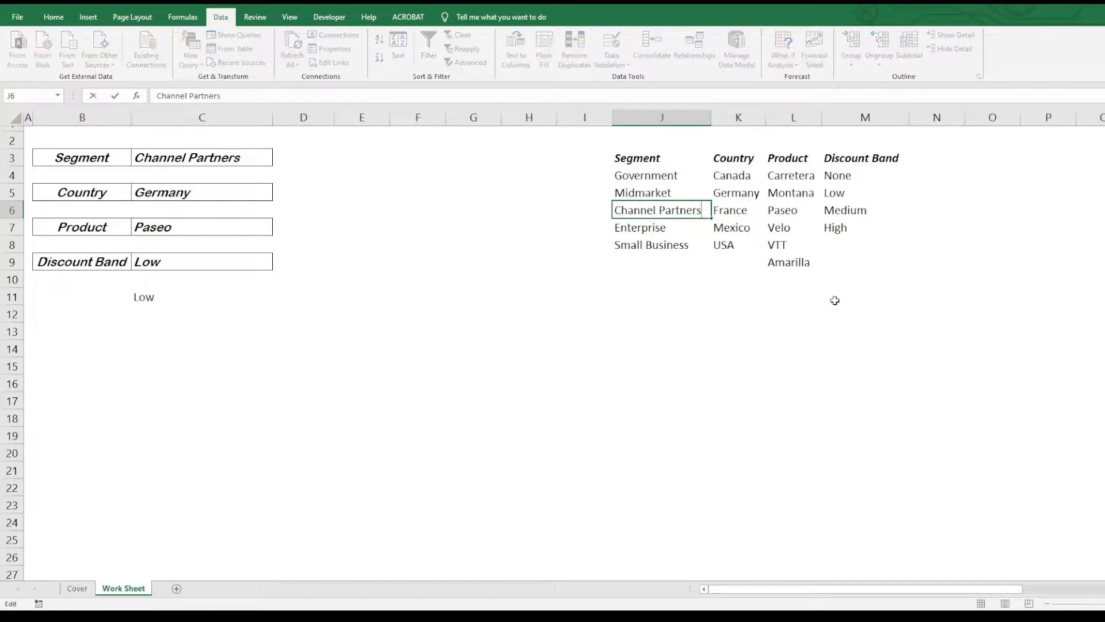
key(Home)
key(ctrl+shift+Right)
key(Delete)
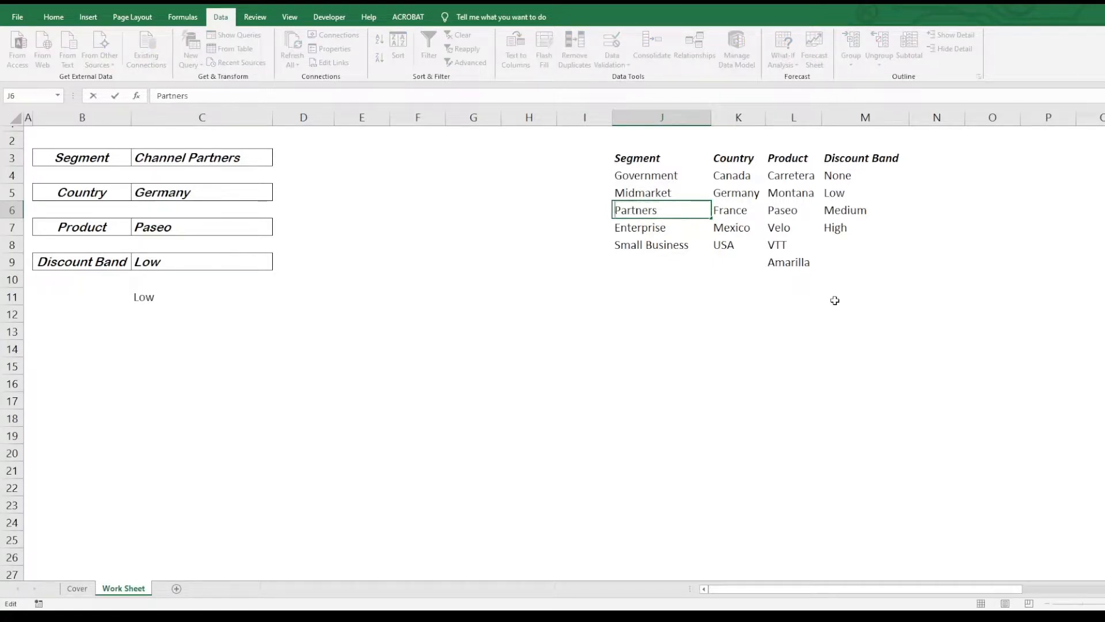
key(Return)
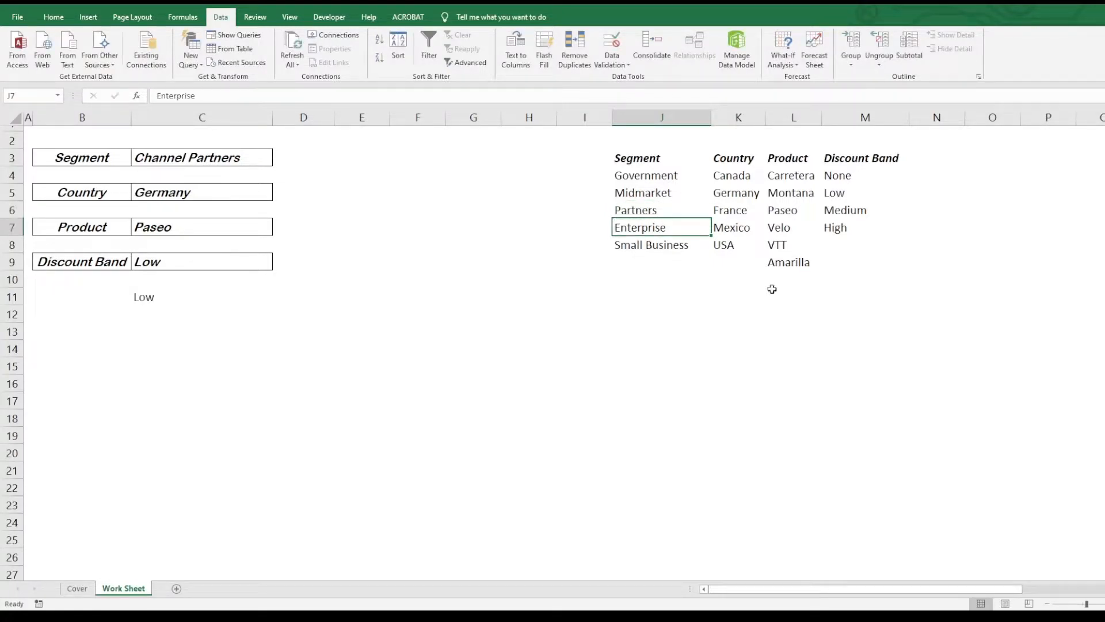
Set the Segment cell C3 to Partners from its dropdown list.
click(245, 160)
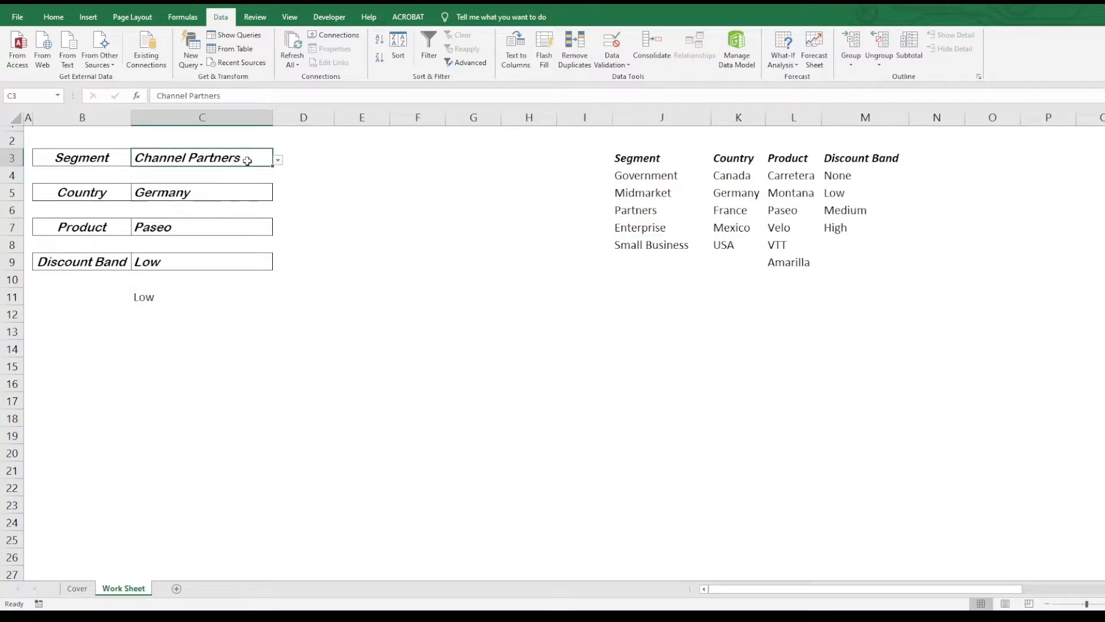
click(278, 160)
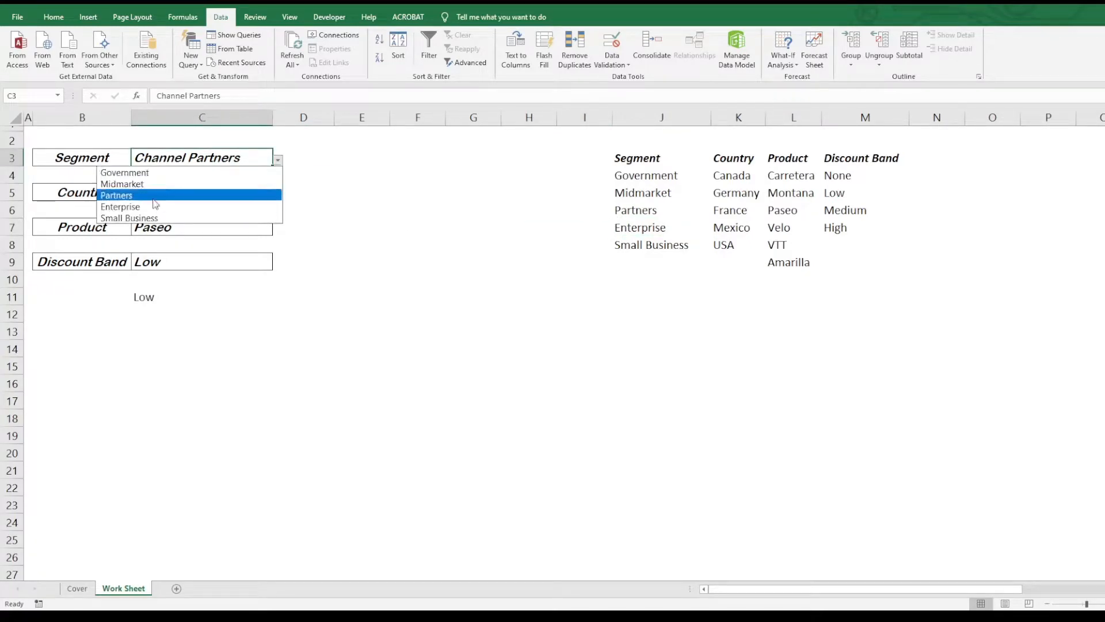
click(152, 195)
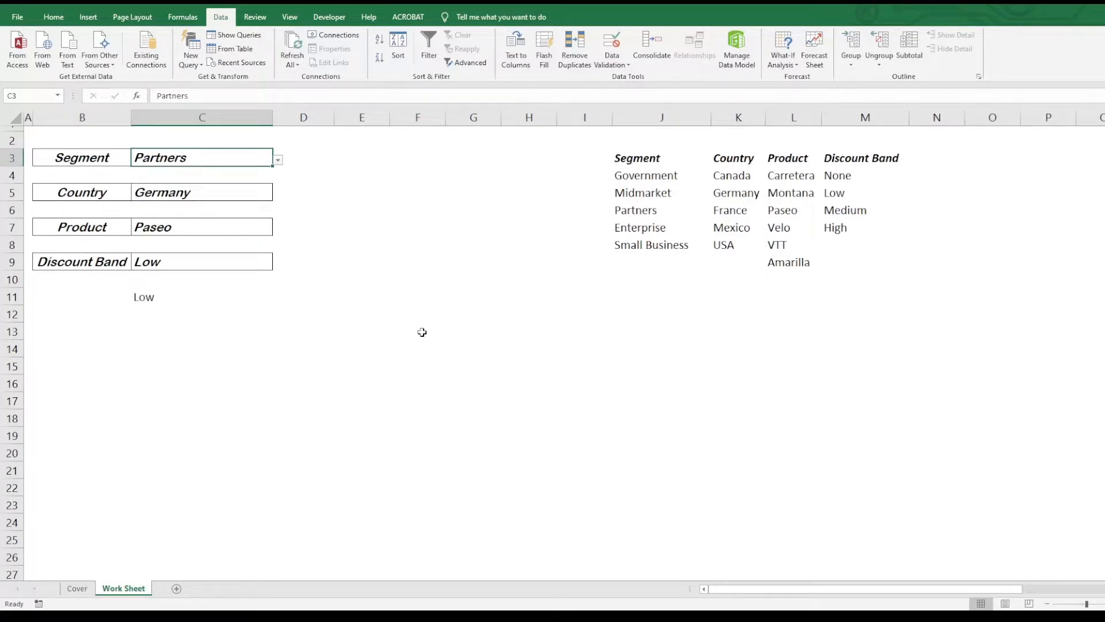
Select the Segment source entries in J4:J8.
drag(640, 173, 631, 242)
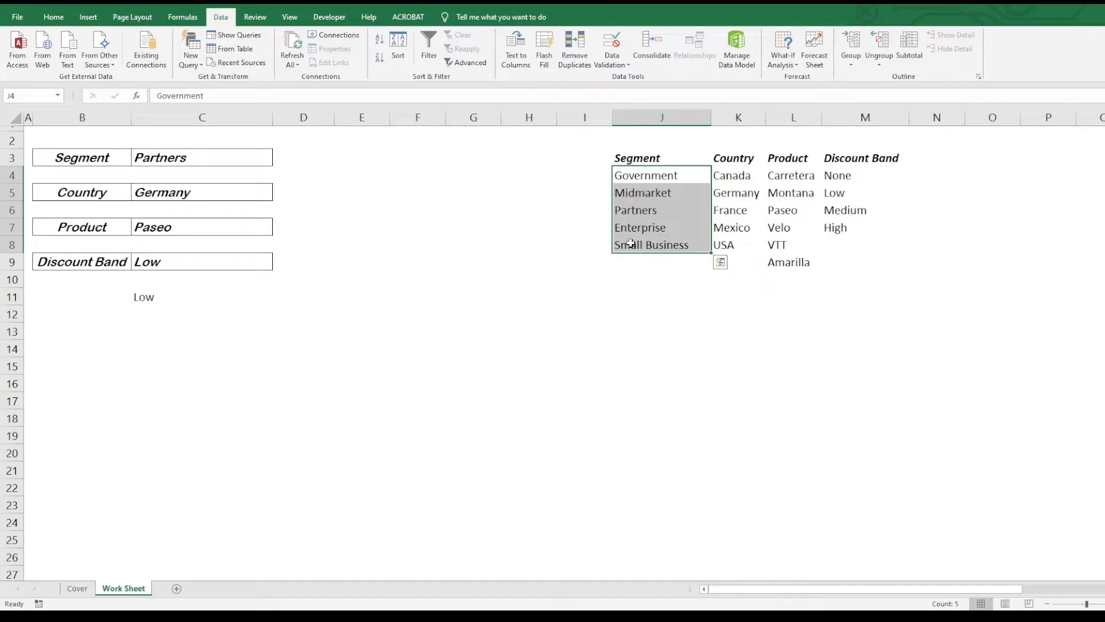